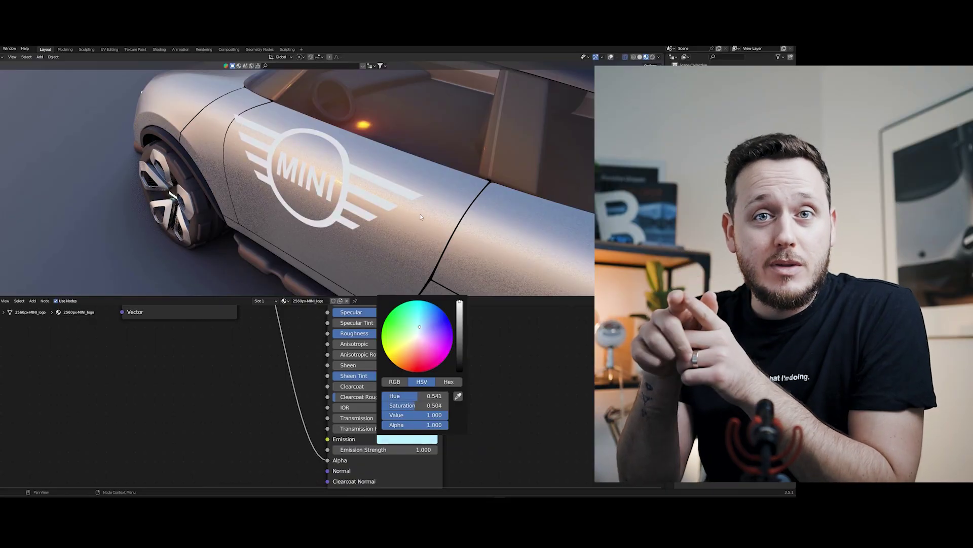
Step: Raise the logo material's Emission Strength to about 9.4
{"action": "left_click_drag", "start_coordinate": [378, 449], "coordinate": [426, 450]}
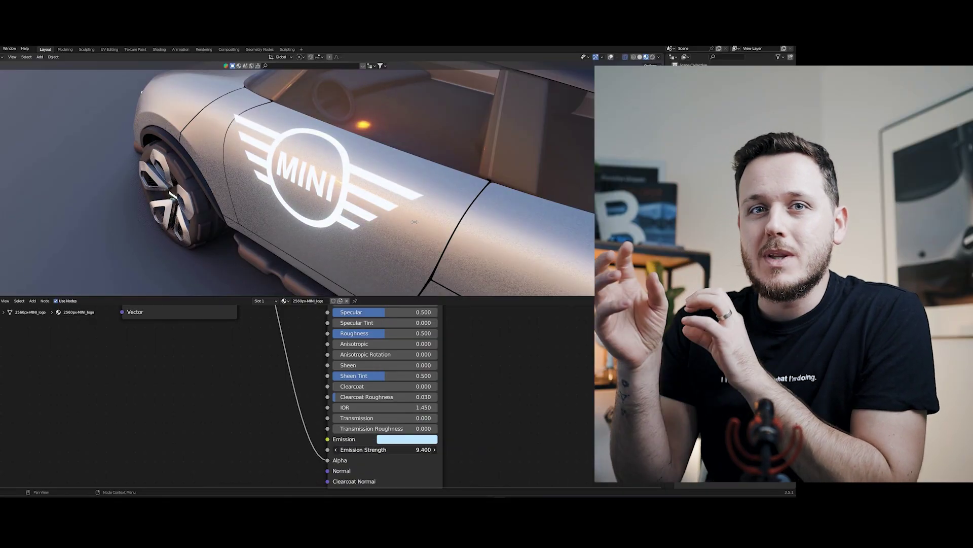
{"action": "middle_click_drag", "start_coordinate": [359, 189], "coordinate": [247, 119]}
{"action": "scroll", "coordinate": [243, 167], "scroll_direction": "up", "scroll_amount": 4}
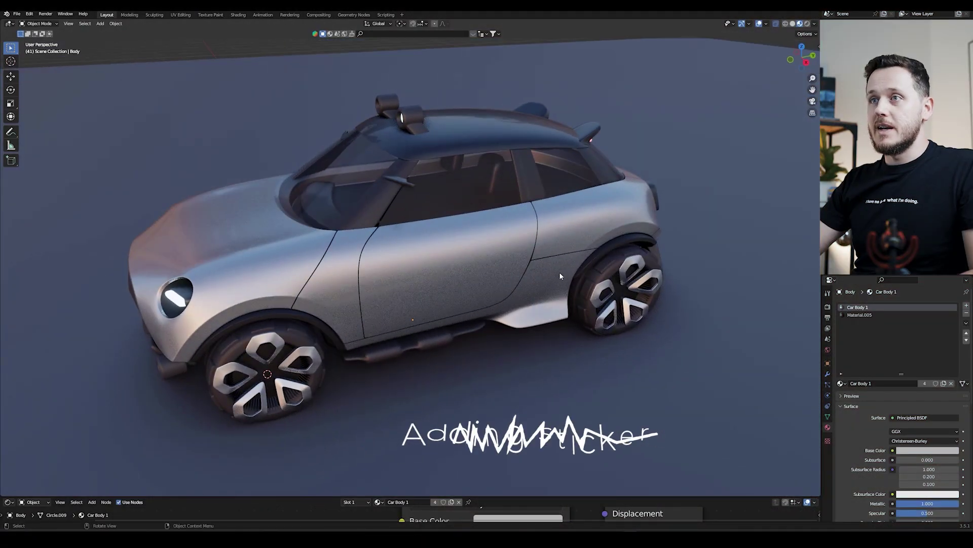
Step: Search the add-on preferences for "image", check that Import Images as Planes is enabled, and close the preferences
{"action": "middle_click_drag", "start_coordinate": [559, 272], "coordinate": [512, 244]}
{"action": "middle_click_drag", "start_coordinate": [380, 263], "coordinate": [195, 303]}
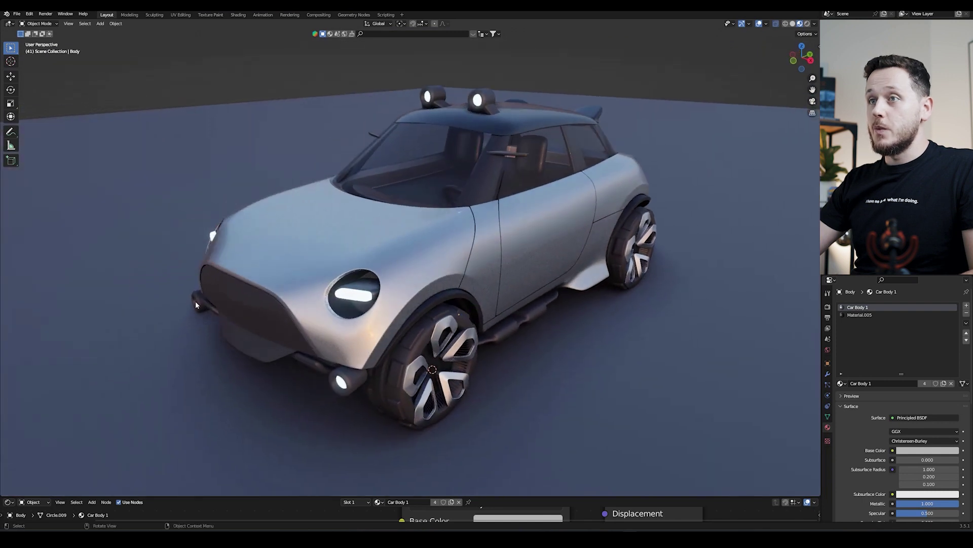
{"action": "middle_click_drag", "start_coordinate": [442, 163], "coordinate": [456, 165]}
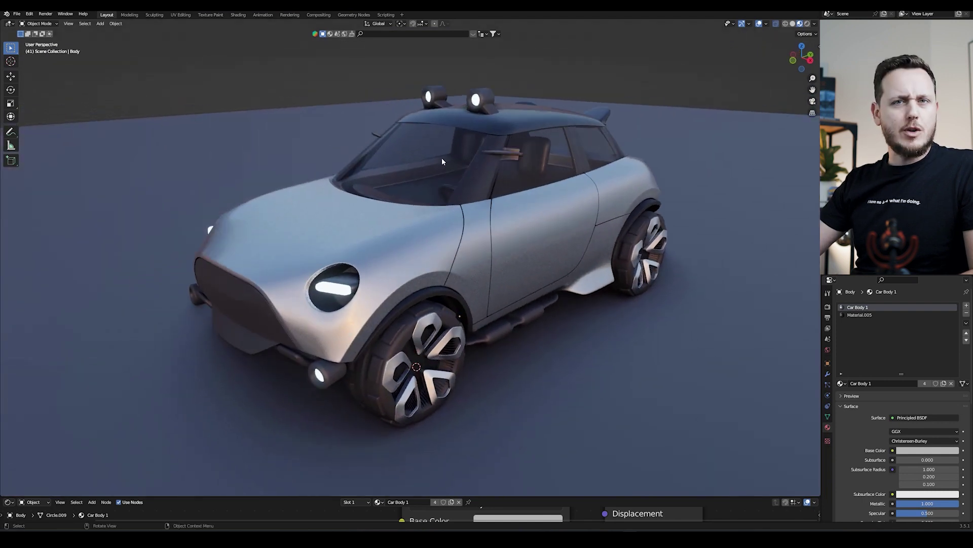
{"action": "left_click", "coordinate": [30, 14]}
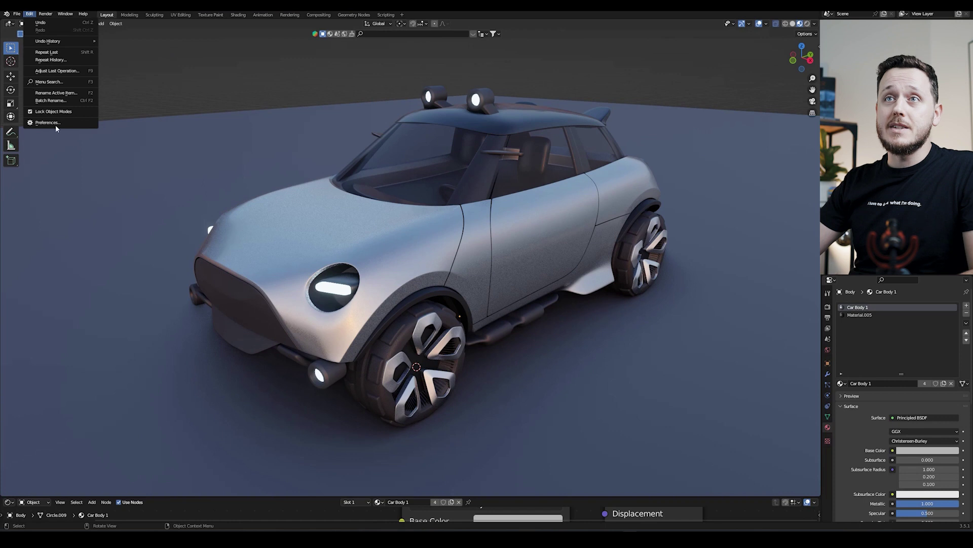
{"action": "left_click", "coordinate": [56, 124]}
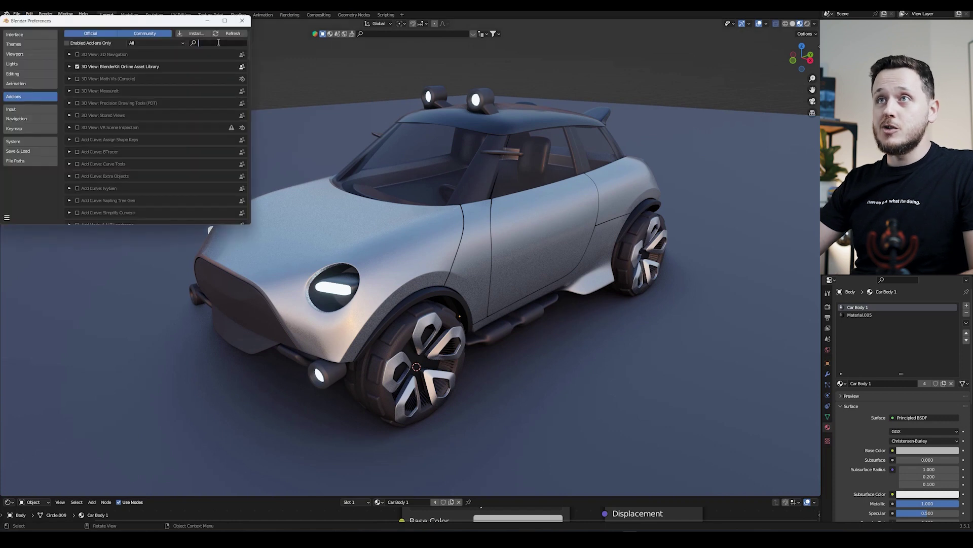
{"action": "type", "text": "image"}
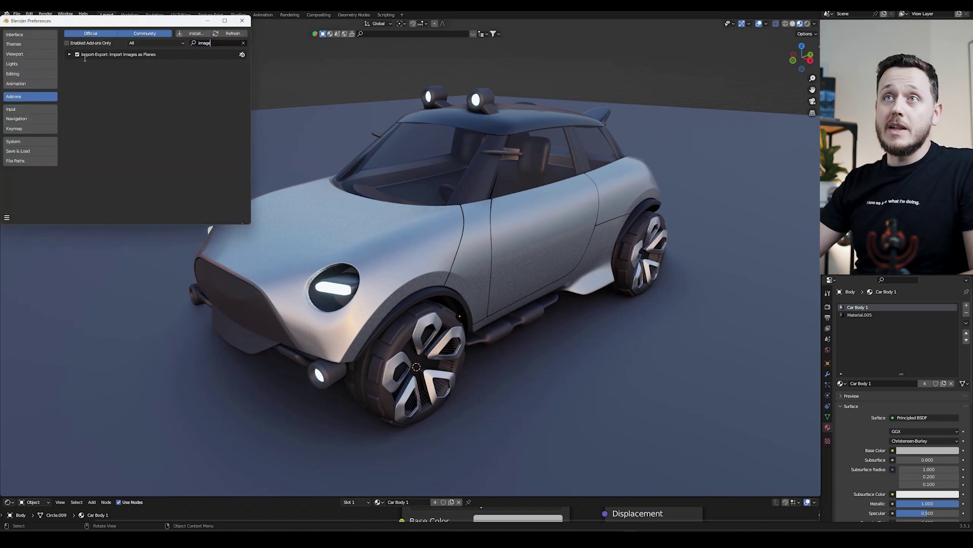
{"action": "left_click_drag", "start_coordinate": [141, 23], "coordinate": [164, 33]}
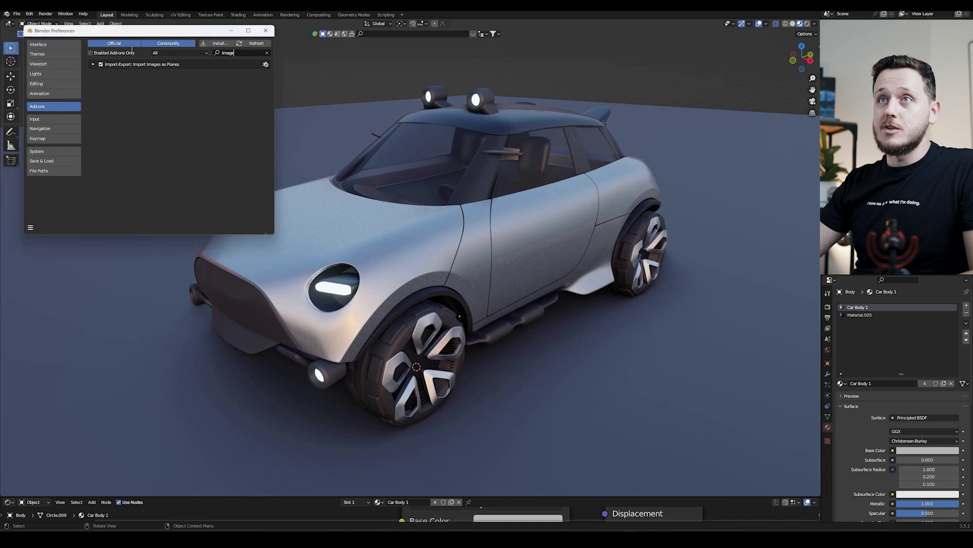
{"action": "left_click", "coordinate": [265, 31]}
Step: Import 2560px-MINI_logo.png into the scene as an image plane
{"action": "key", "text": "shift+a"}
{"action": "mouse_move", "coordinate": [403, 318]}
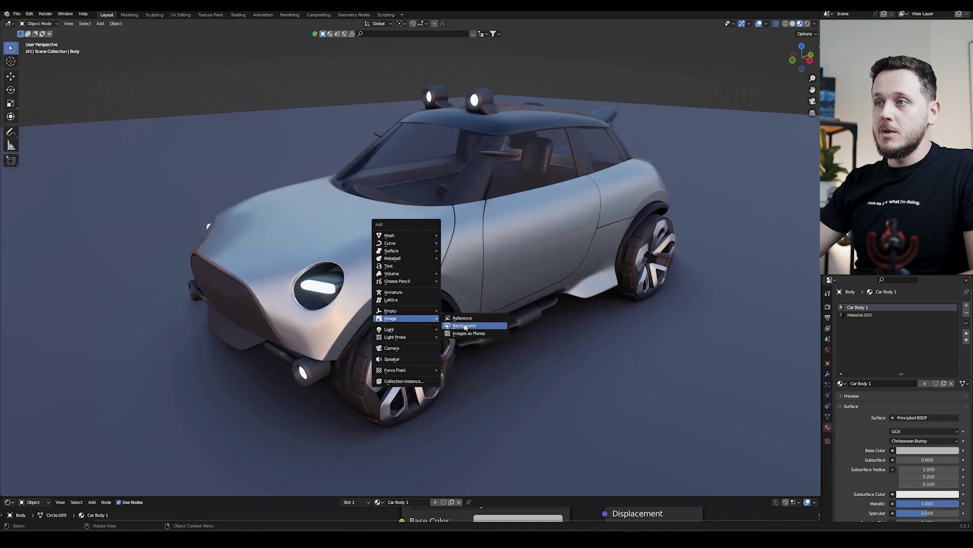
{"action": "left_click", "coordinate": [465, 333]}
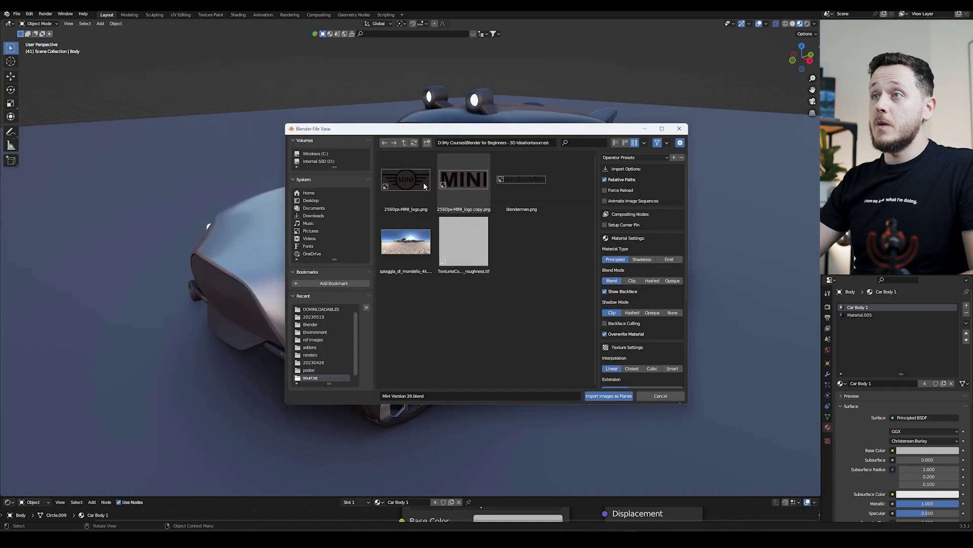
{"action": "left_click", "coordinate": [405, 183]}
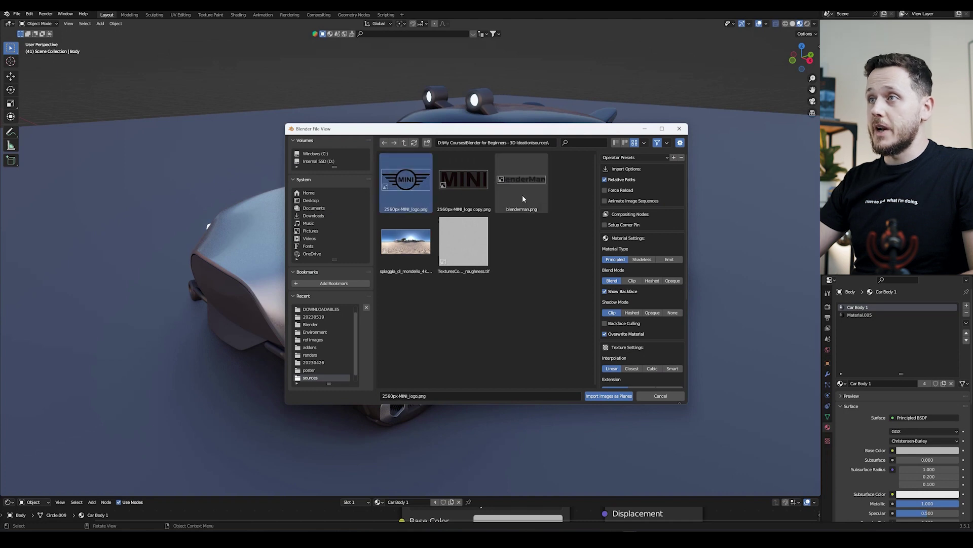
{"action": "left_click", "coordinate": [617, 392]}
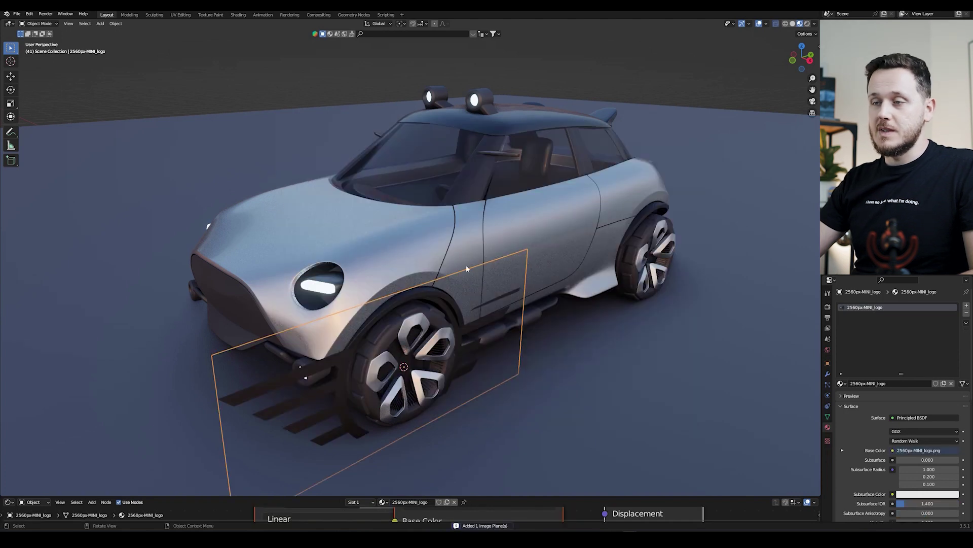
Step: Move the logo plane up about 0.38 m, back along Y to the door, and outward about 0.2 m along X
{"action": "middle_click_drag", "start_coordinate": [466, 264], "coordinate": [483, 259]}
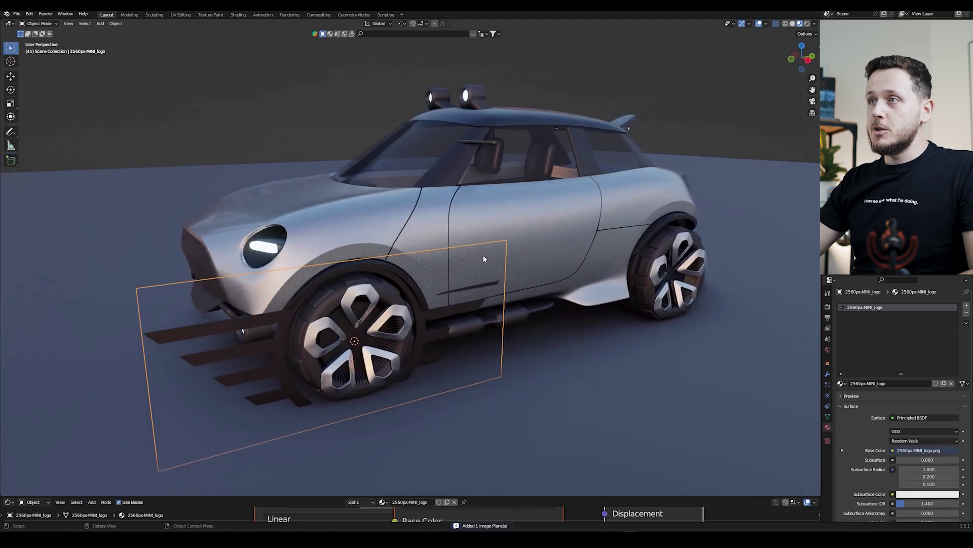
{"action": "key", "text": "g"}
{"action": "key", "text": "z"}
{"action": "left_click", "coordinate": [472, 196]}
{"action": "key", "text": "g"}
{"action": "key", "text": "y"}
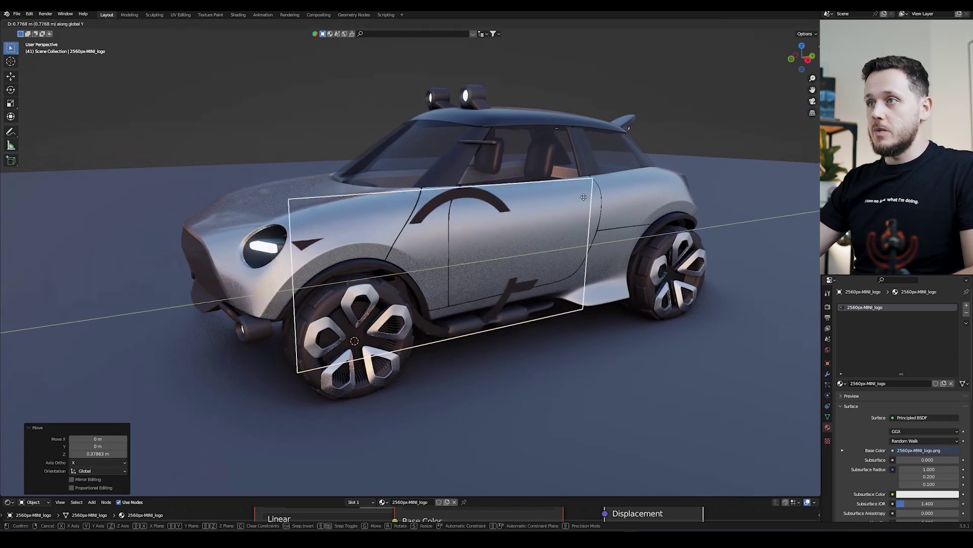
{"action": "left_click", "coordinate": [639, 192]}
{"action": "key", "text": "g"}
{"action": "key", "text": "x"}
{"action": "left_click", "coordinate": [649, 234]}
Step: Mirror the logo plane by scaling it -1 along Y so the lettering reads correctly
{"action": "middle_click_drag", "start_coordinate": [650, 239], "coordinate": [503, 246]}
{"action": "scroll", "coordinate": [437, 252], "scroll_direction": "up", "scroll_amount": 2}
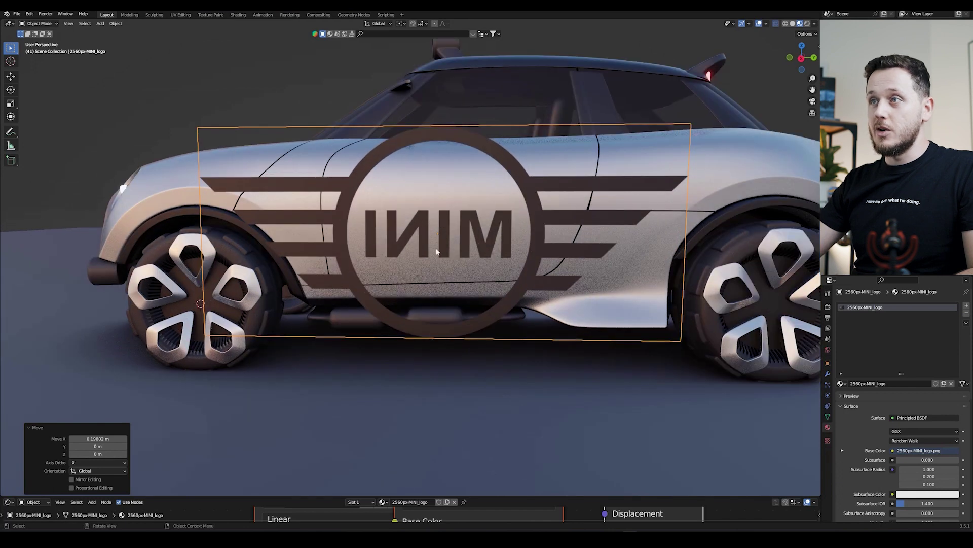
{"action": "key", "text": "s"}
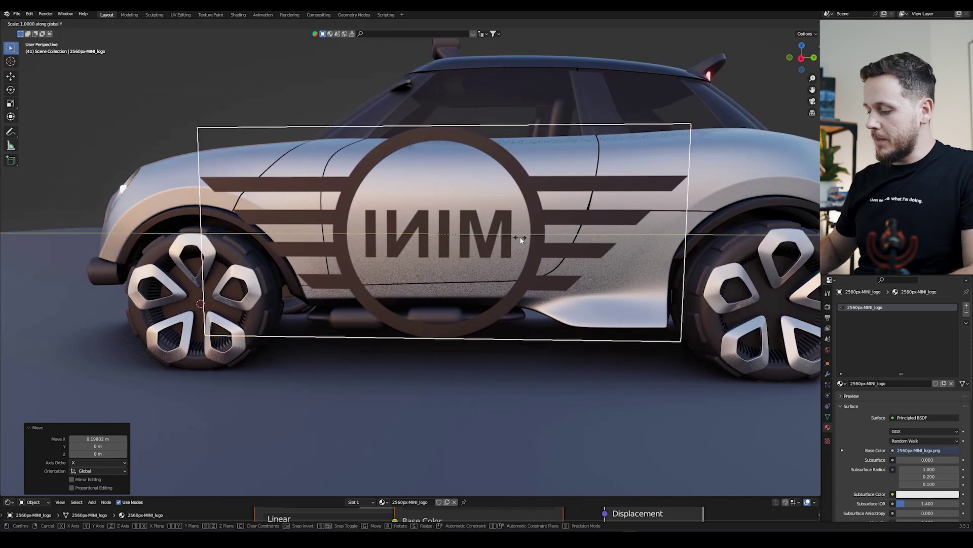
{"action": "key", "text": "y"}
{"action": "key", "text": "minus"}
{"action": "key", "text": "1"}
{"action": "key", "text": "Return"}
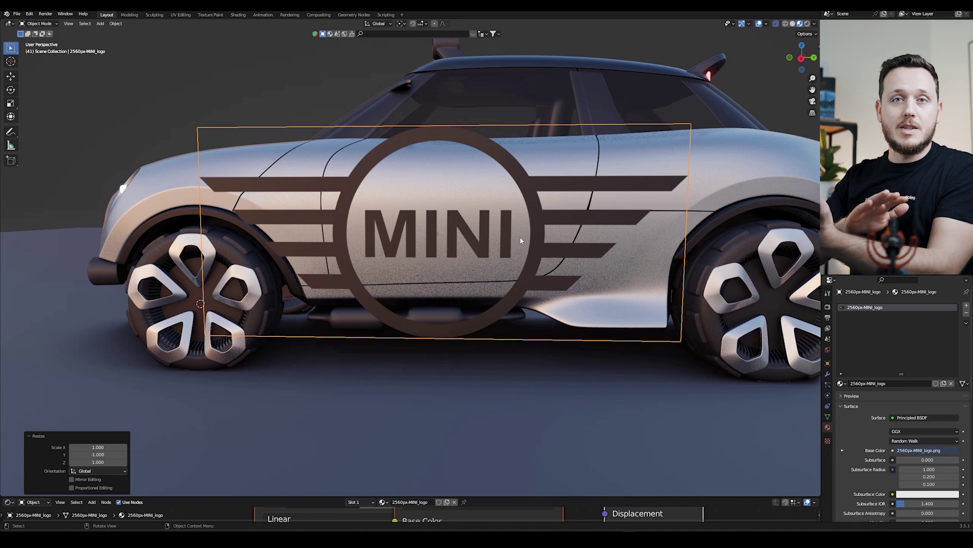
Step: In the right orthographic view, scale the logo plane down to about 0.52 and reposition it within the door panel
{"action": "scroll", "coordinate": [493, 181], "scroll_direction": "up", "scroll_amount": 2}
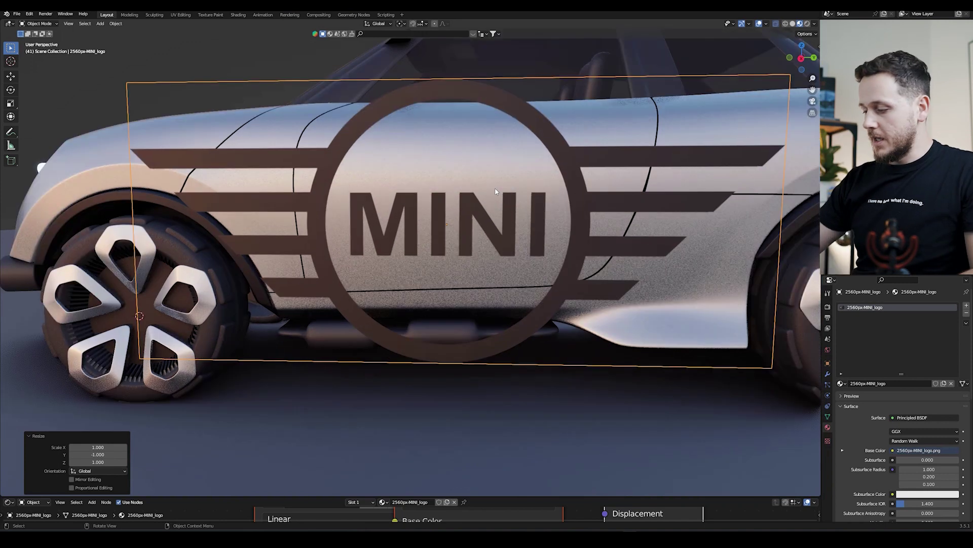
{"action": "key", "text": "KP_3"}
{"action": "key", "text": "s"}
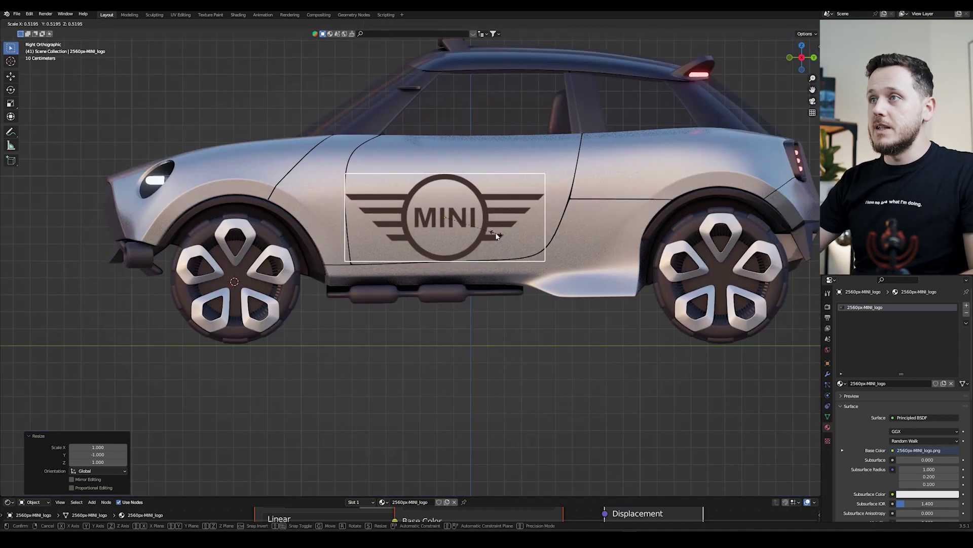
{"action": "left_click", "coordinate": [495, 232]}
{"action": "key", "text": "g"}
{"action": "key", "text": "z"}
{"action": "left_click", "coordinate": [499, 218]}
{"action": "scroll", "coordinate": [500, 212], "scroll_direction": "up", "scroll_amount": 3}
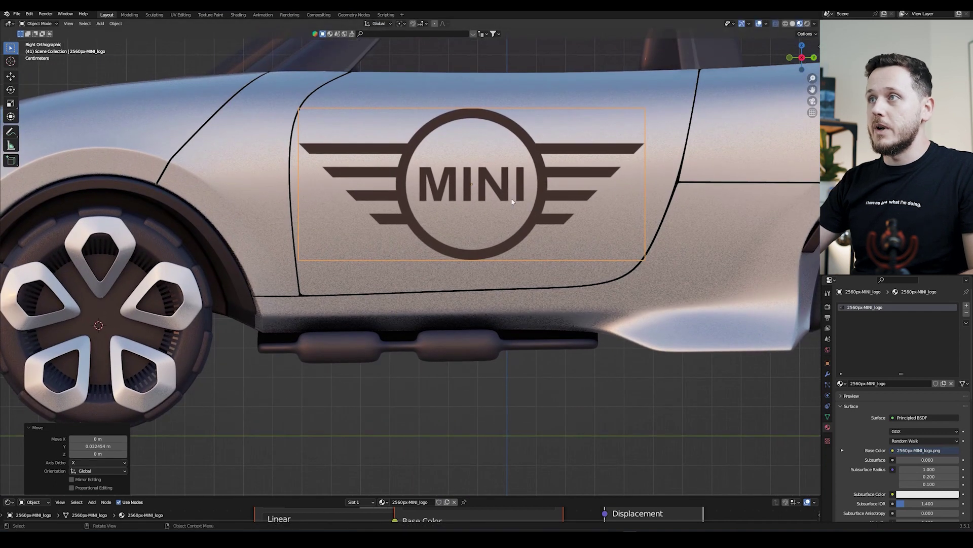
Step: Move the logo plane about 0.16 m inward along X, close to the door surface
{"action": "middle_click_drag", "start_coordinate": [512, 201], "coordinate": [667, 239]}
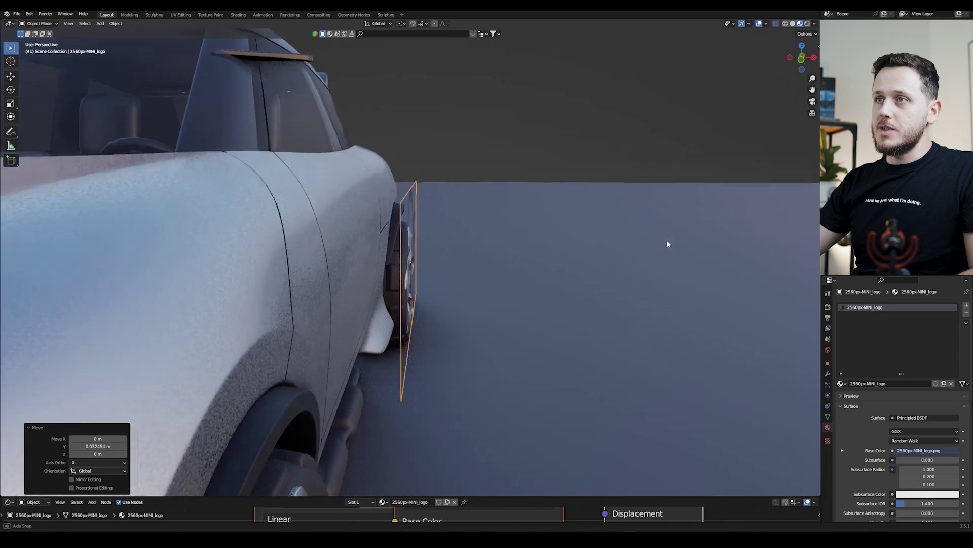
{"action": "key", "text": "g"}
{"action": "key", "text": "x"}
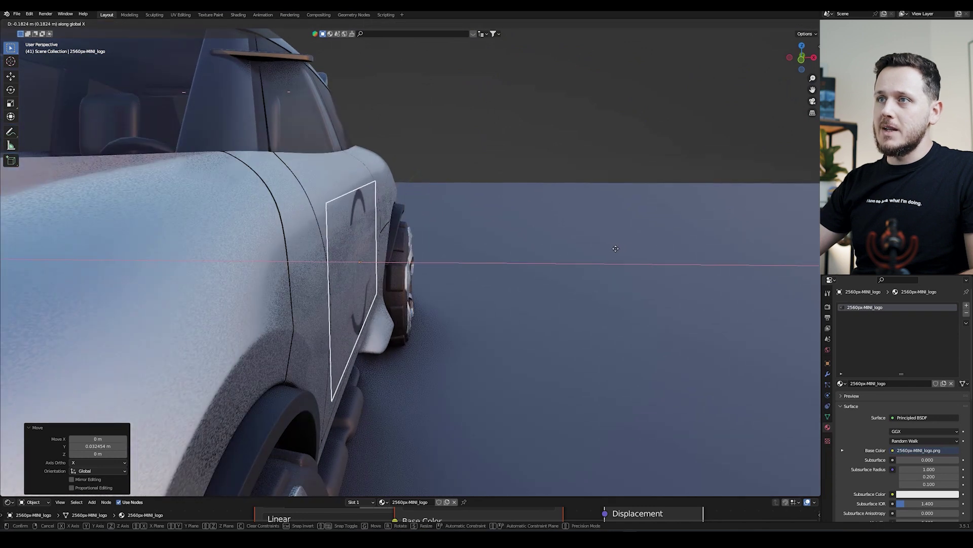
{"action": "left_click", "coordinate": [629, 244]}
Step: Add a level 2 Subdivision modifier to the logo plane and set its type to Simple
{"action": "middle_click_drag", "start_coordinate": [633, 241], "coordinate": [498, 226]}
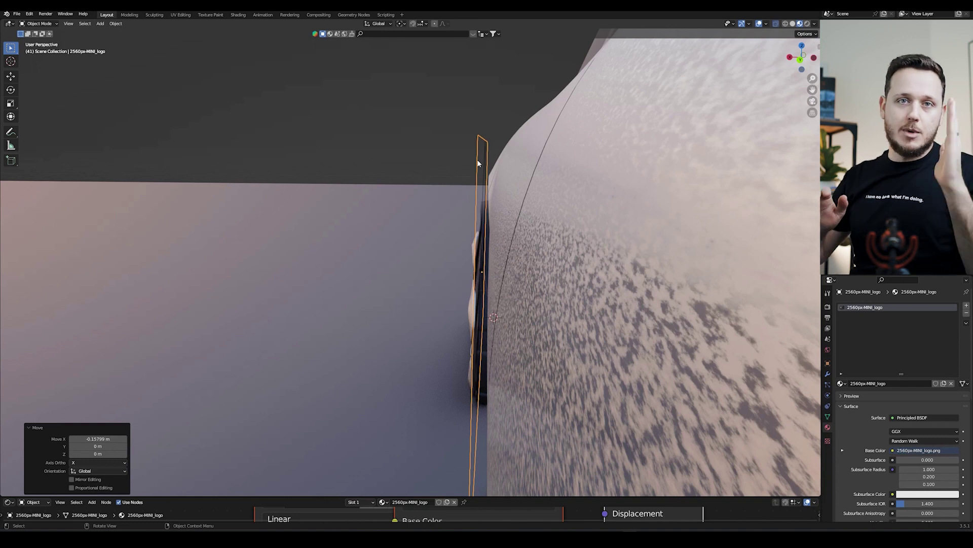
{"action": "middle_click_drag", "start_coordinate": [500, 198], "coordinate": [576, 224]}
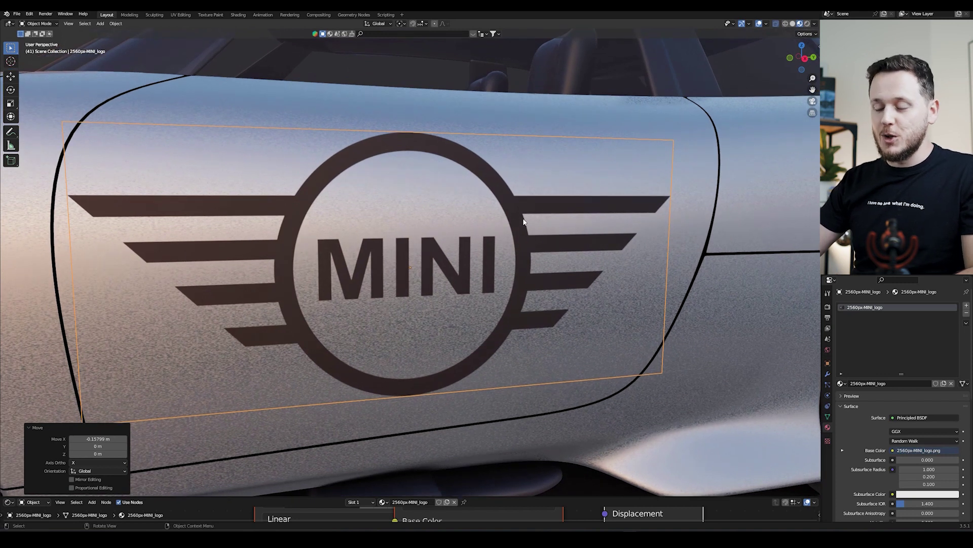
{"action": "key", "text": "ctrl+2"}
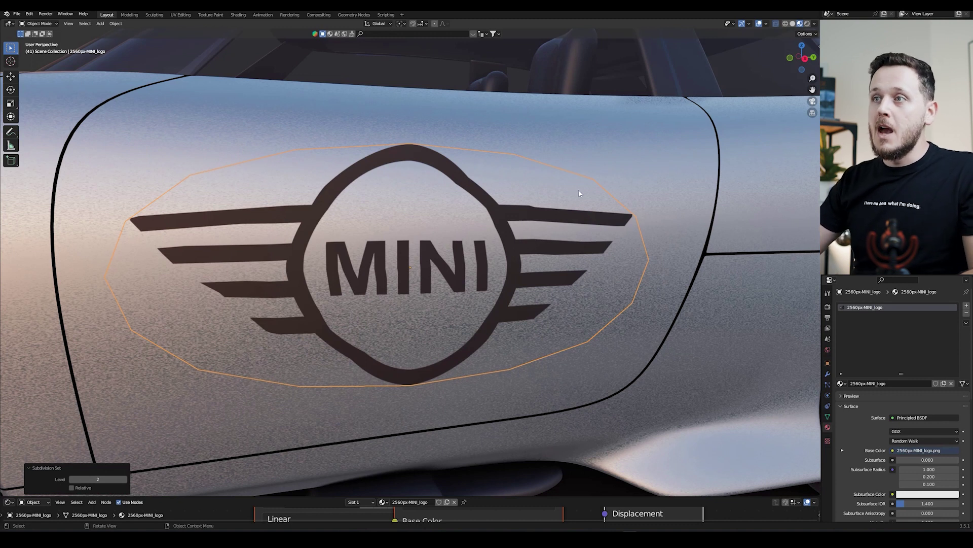
{"action": "middle_click_drag", "start_coordinate": [579, 193], "coordinate": [530, 228]}
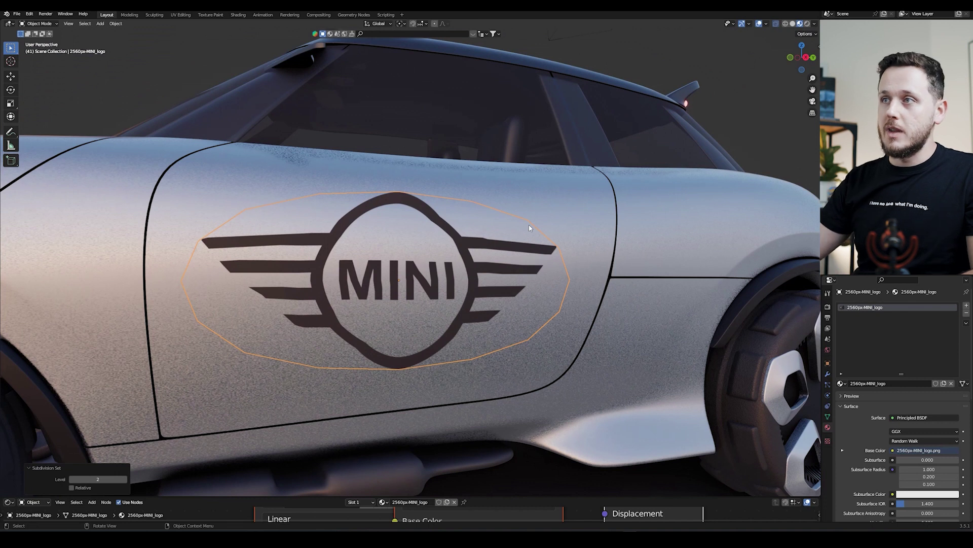
{"action": "left_click", "coordinate": [828, 375]}
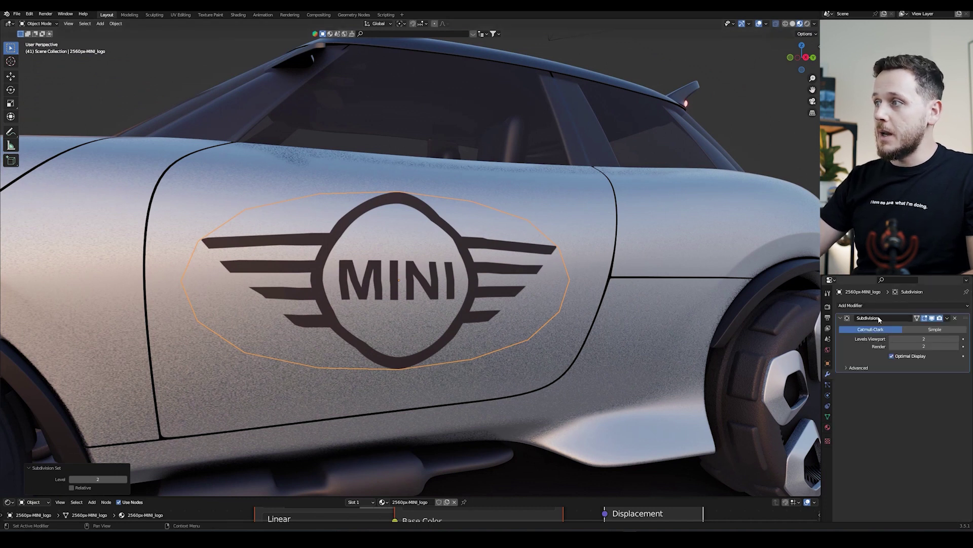
{"action": "left_click", "coordinate": [927, 330]}
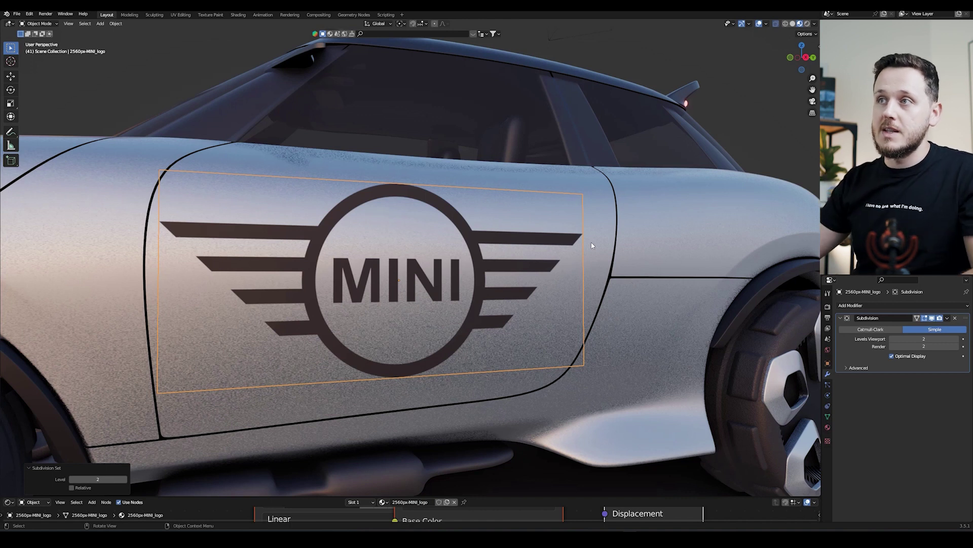
Step: Add a Shrinkwrap modifier to the logo plane, targeting the car's Body with an offset of 0.005 m
{"action": "left_click", "coordinate": [892, 306]}
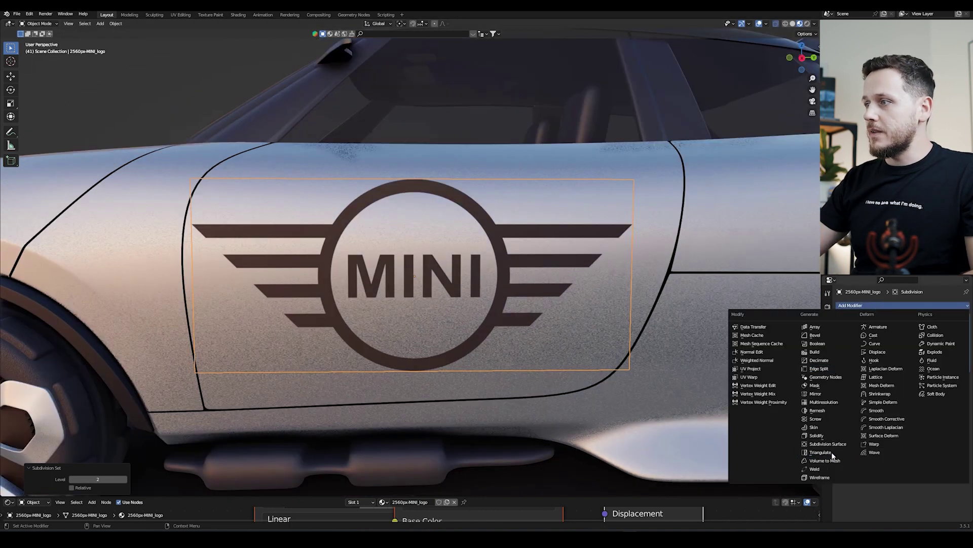
{"action": "left_click", "coordinate": [880, 394]}
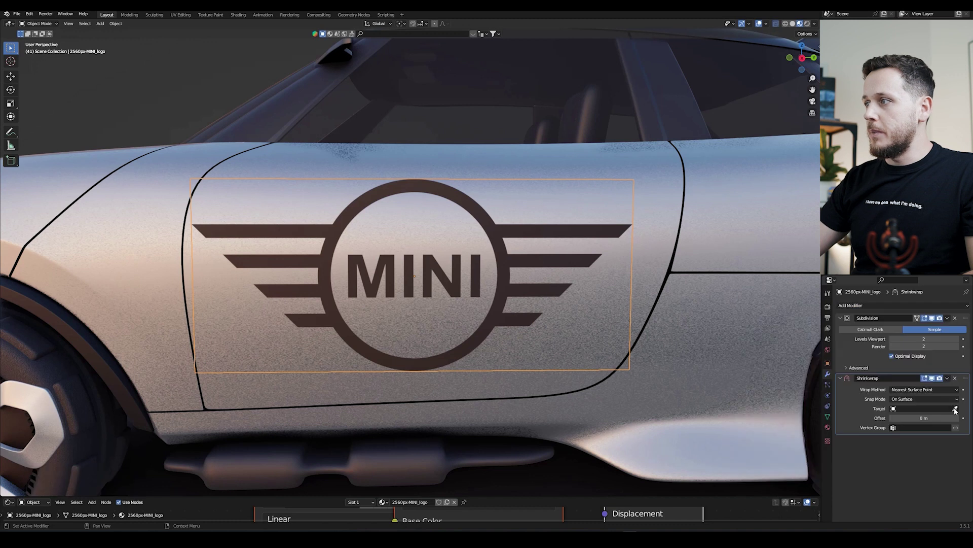
{"action": "left_click", "coordinate": [657, 188]}
{"action": "middle_click_drag", "start_coordinate": [586, 251], "coordinate": [498, 268]}
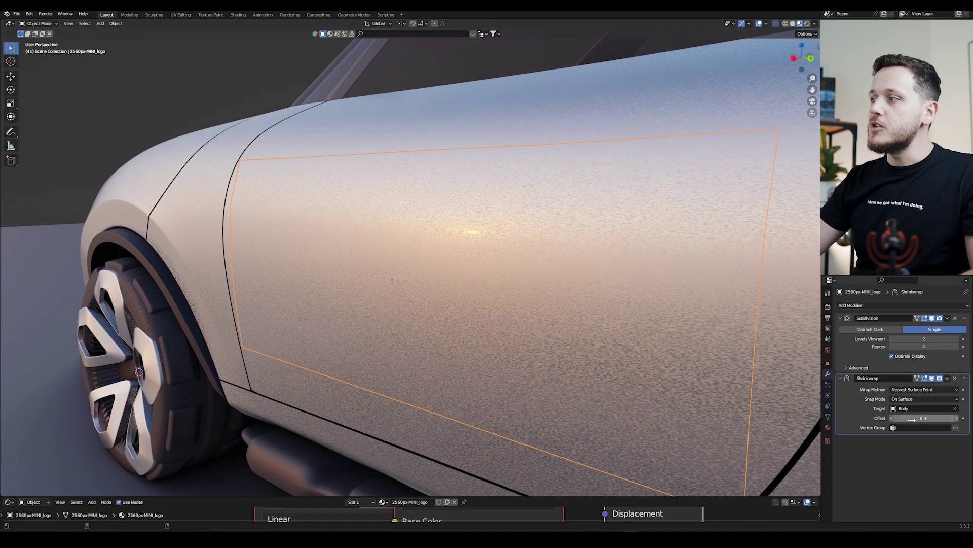
{"action": "left_click_drag", "start_coordinate": [426, 290], "coordinate": [430, 290]}
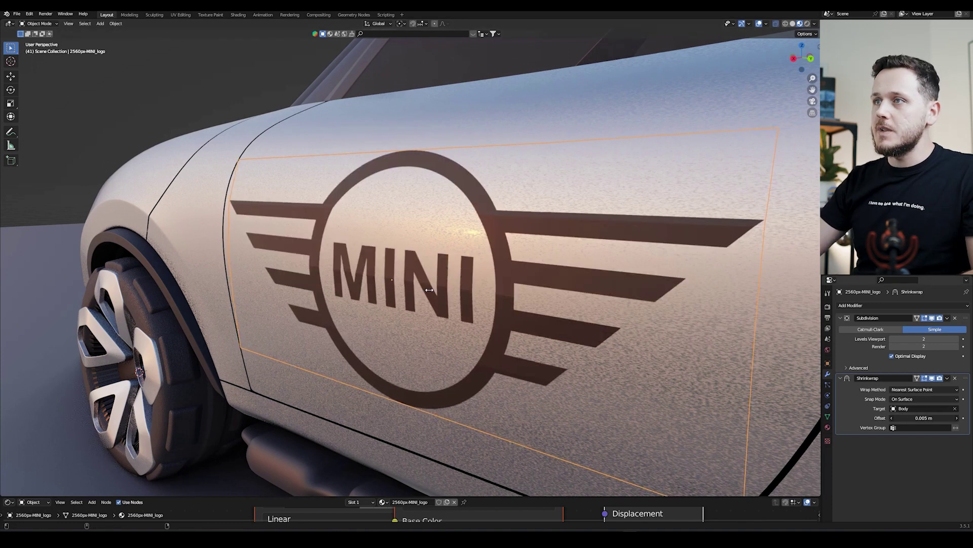
Step: Shade the logo plane smooth and set its Subdivision viewport and render levels to 3
{"action": "right_click", "coordinate": [518, 223]}
{"action": "left_click", "coordinate": [515, 223]}
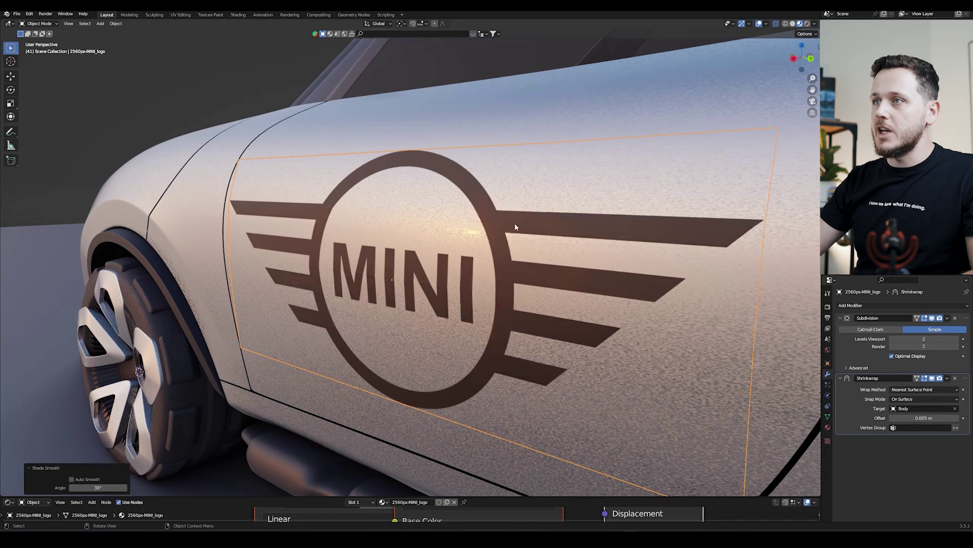
{"action": "middle_click_drag", "start_coordinate": [515, 223], "coordinate": [421, 274]}
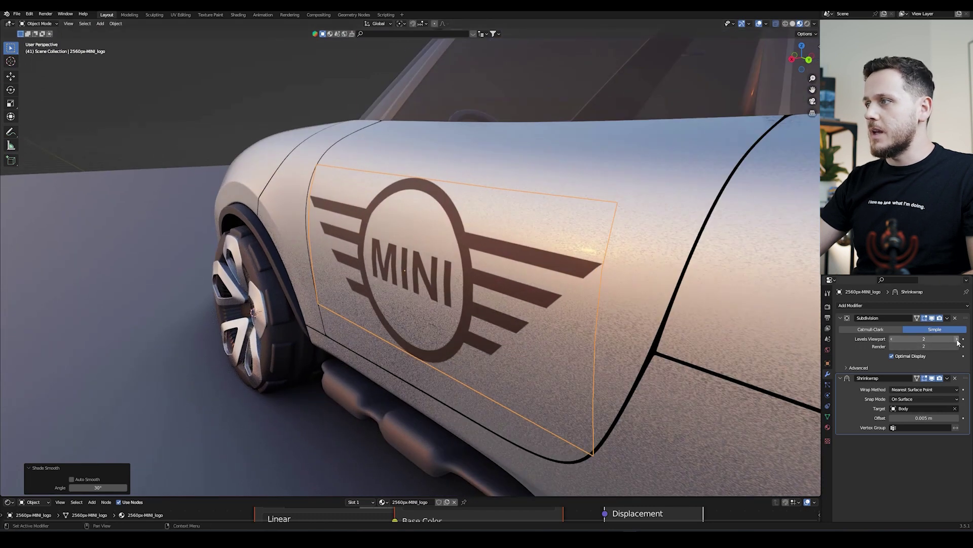
{"action": "left_click", "coordinate": [957, 339]}
{"action": "middle_click_drag", "start_coordinate": [521, 283], "coordinate": [446, 243]}
{"action": "left_click", "coordinate": [957, 347]}
Step: Move the MINI logo plane freely along the car's side to reposition it on the door
{"action": "key", "text": "g"}
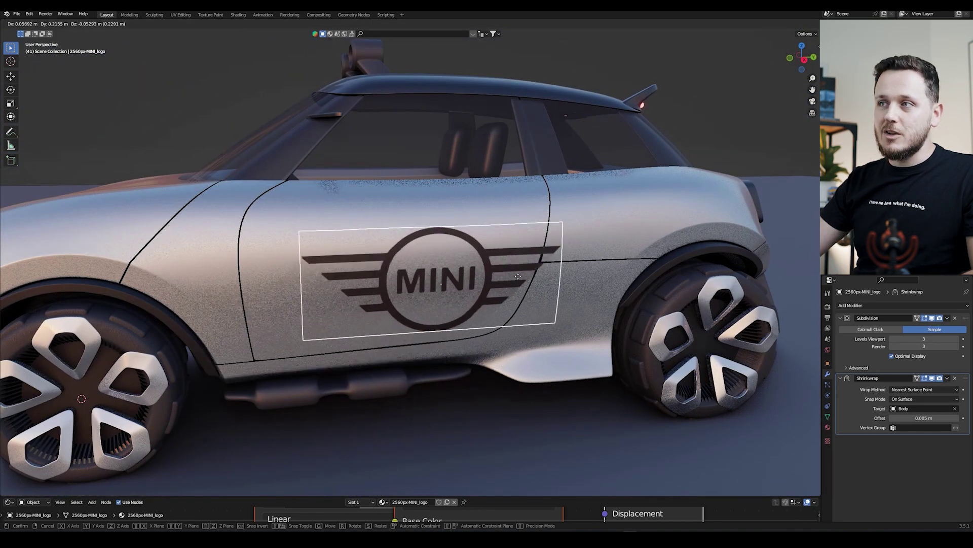
{"action": "left_click", "coordinate": [411, 254]}
{"action": "middle_click_drag", "start_coordinate": [410, 253], "coordinate": [482, 263]}
Step: Hide the Shrinkwrap effect in the viewport and move the logo plane up about 0.18 m along Z
{"action": "left_click", "coordinate": [932, 377]}
{"action": "key", "text": "g"}
{"action": "key", "text": "z"}
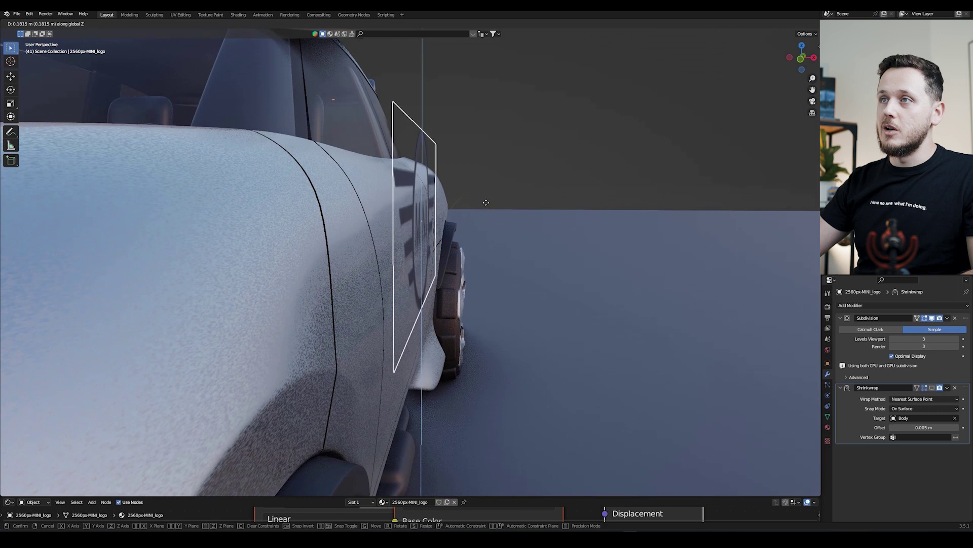
{"action": "left_click", "coordinate": [486, 202]}
{"action": "middle_click_drag", "start_coordinate": [486, 202], "coordinate": [507, 208]}
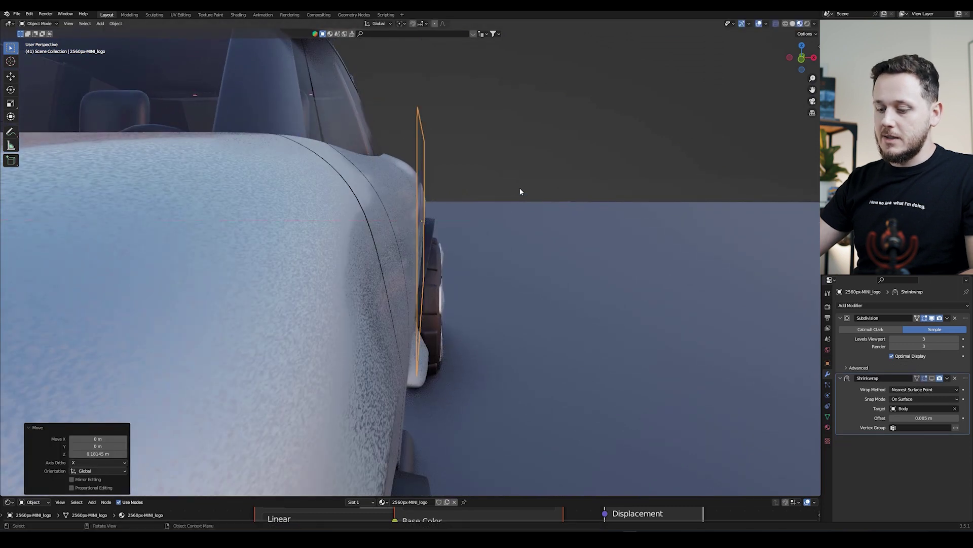
Step: Tilt the logo plane about -15.8° around Y to follow the door's slope and move it about -0.028 m along X
{"action": "key", "text": "r"}
{"action": "key", "text": "y"}
{"action": "left_click", "coordinate": [514, 158]}
{"action": "key", "text": "g"}
{"action": "key", "text": "x"}
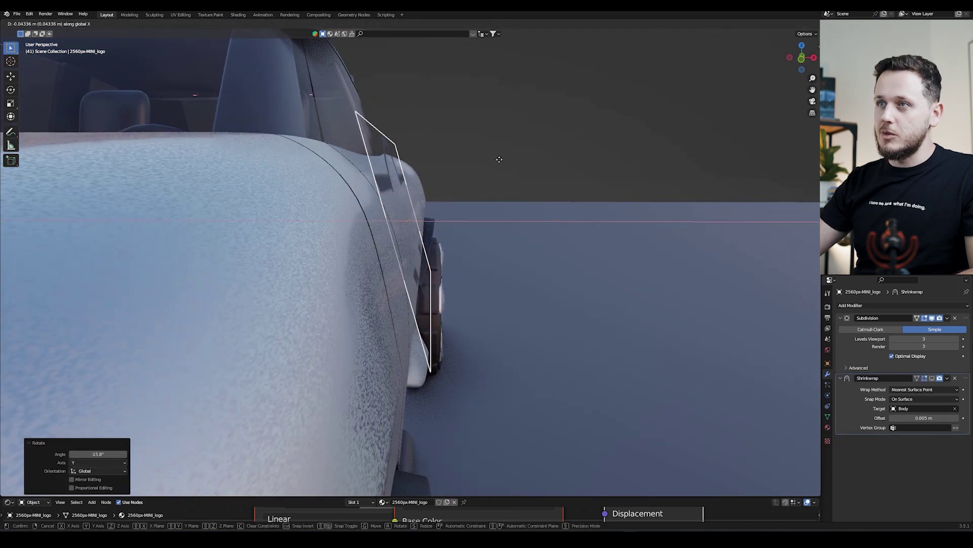
{"action": "left_click", "coordinate": [497, 160]}
{"action": "middle_click_drag", "start_coordinate": [497, 160], "coordinate": [462, 240]}
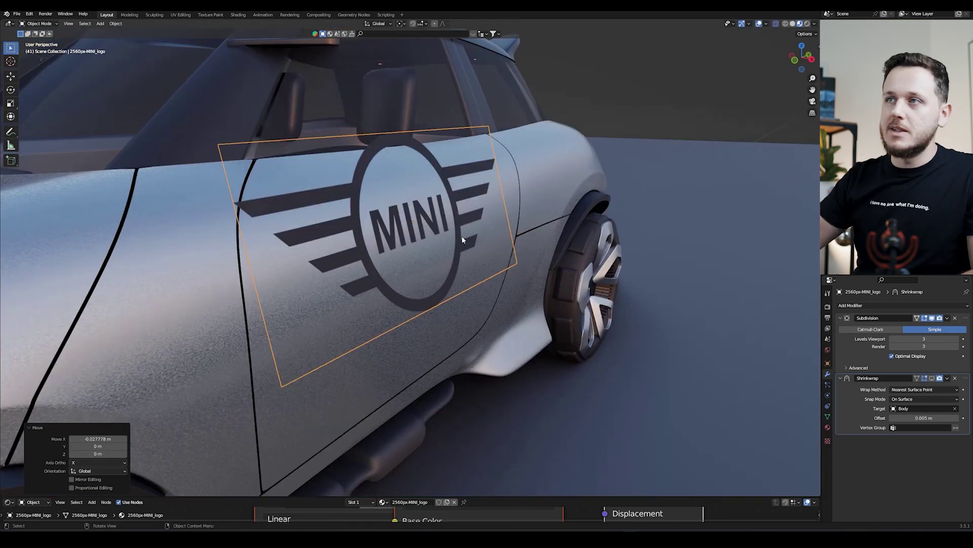
Step: Show the logo plane's Shrinkwrap effect in the viewport again and check the fit against the door
{"action": "left_click", "coordinate": [933, 378]}
{"action": "middle_click_drag", "start_coordinate": [540, 210], "coordinate": [407, 205]}
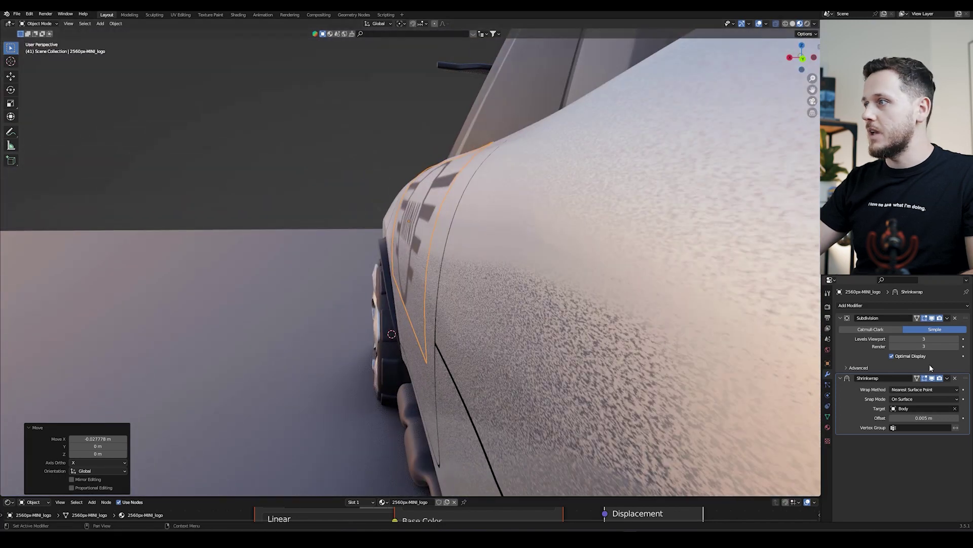
{"action": "middle_click_drag", "start_coordinate": [482, 298], "coordinate": [550, 315]}
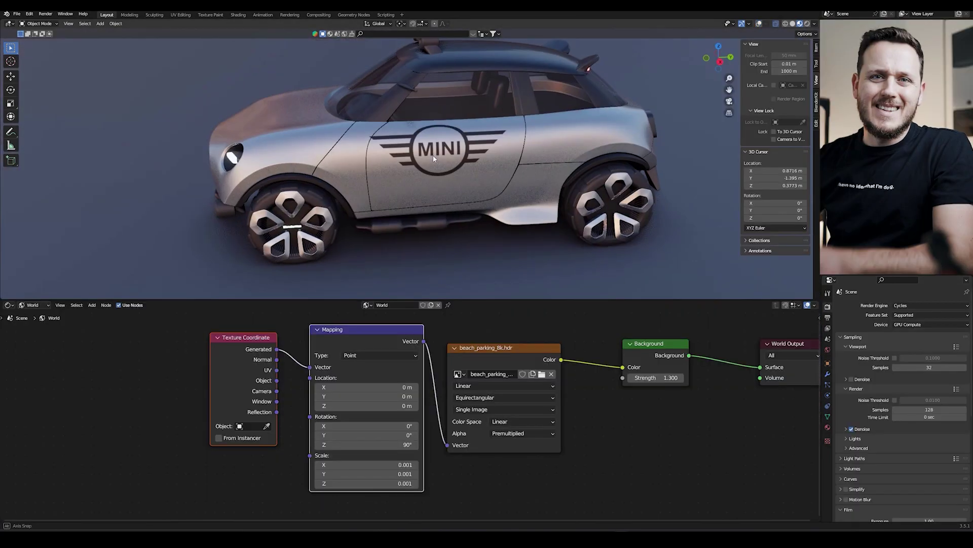
Step: Examine the edges of the MINI logo up close in the existing render result, and close the render window
{"action": "scroll", "coordinate": [434, 157], "scroll_direction": "up", "scroll_amount": 4}
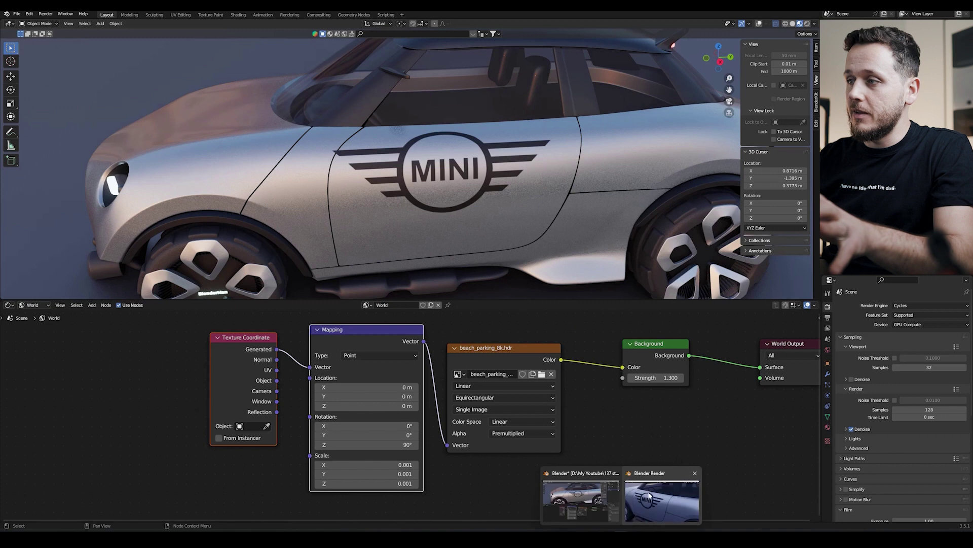
{"action": "left_click", "coordinate": [642, 504]}
{"action": "scroll", "coordinate": [524, 189], "scroll_direction": "up", "scroll_amount": 5}
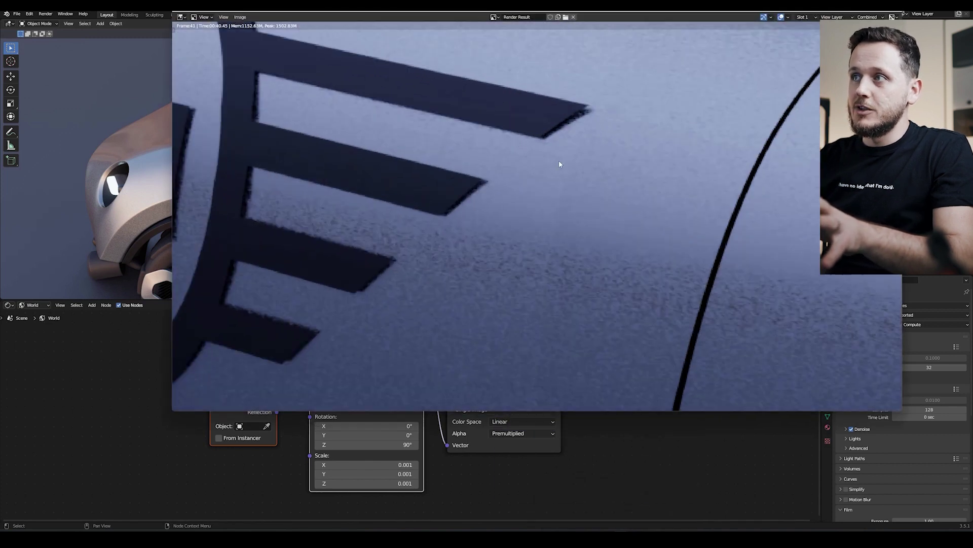
{"action": "middle_click_drag", "start_coordinate": [495, 137], "coordinate": [512, 150]}
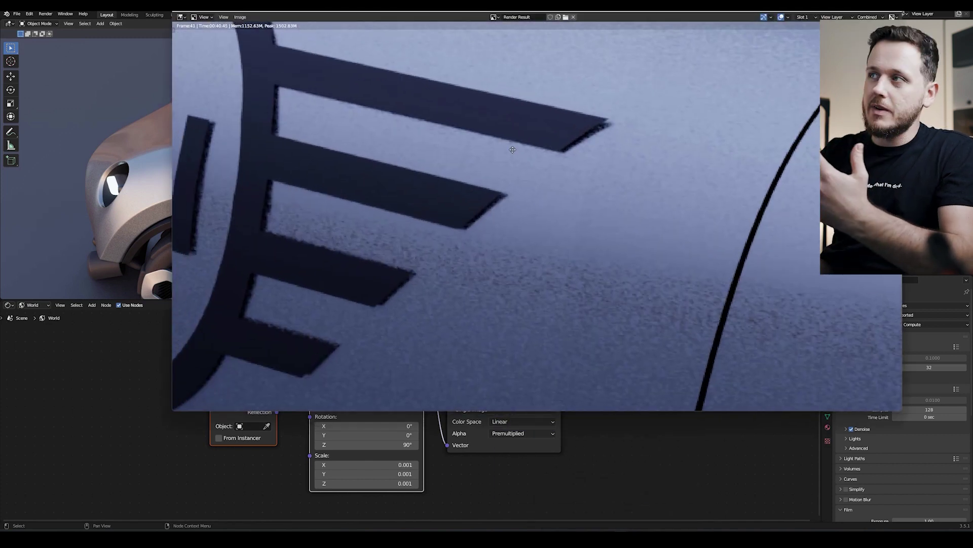
{"action": "scroll", "coordinate": [519, 139], "scroll_direction": "down", "scroll_amount": 2}
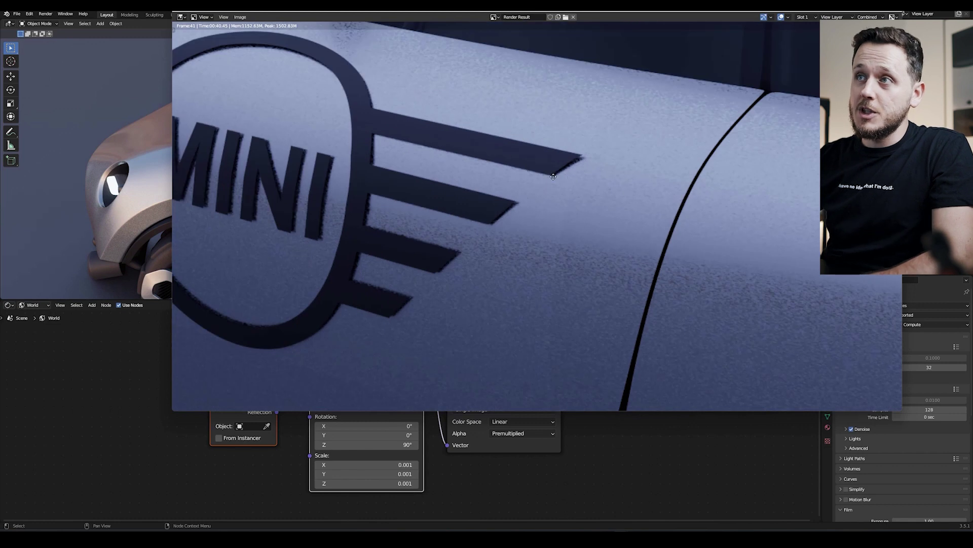
{"action": "middle_click_drag", "start_coordinate": [553, 176], "coordinate": [680, 204]}
{"action": "middle_click_drag", "start_coordinate": [246, 117], "coordinate": [341, 129]}
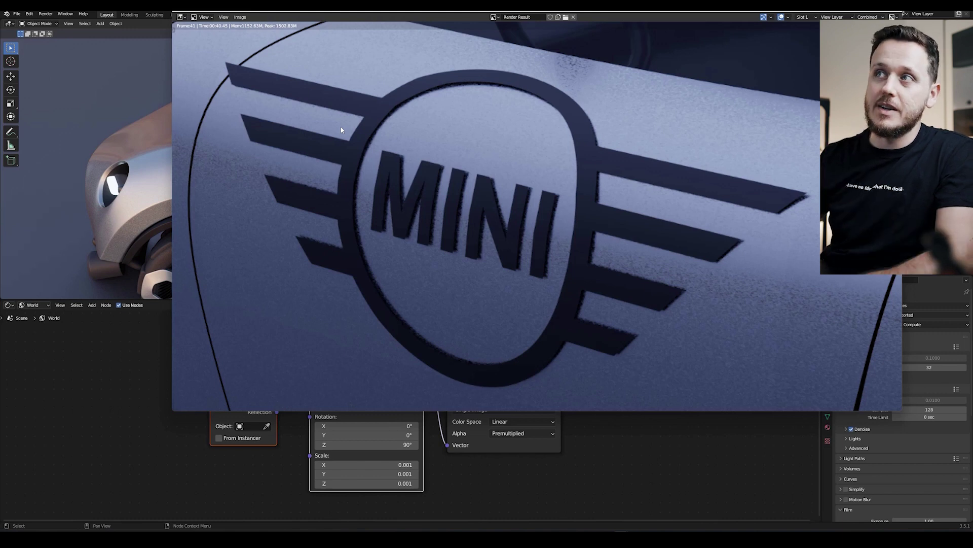
{"action": "key", "text": "Escape"}
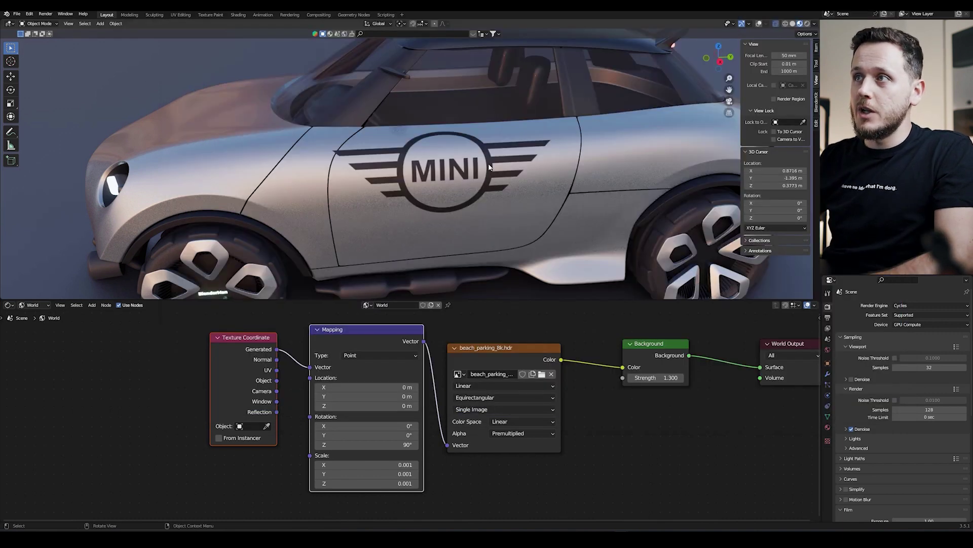
Step: Show the viewport overlays and disable every ray visibility option of the MINI logo plane except Camera
{"action": "left_click", "coordinate": [759, 23]}
{"action": "left_click", "coordinate": [828, 364]}
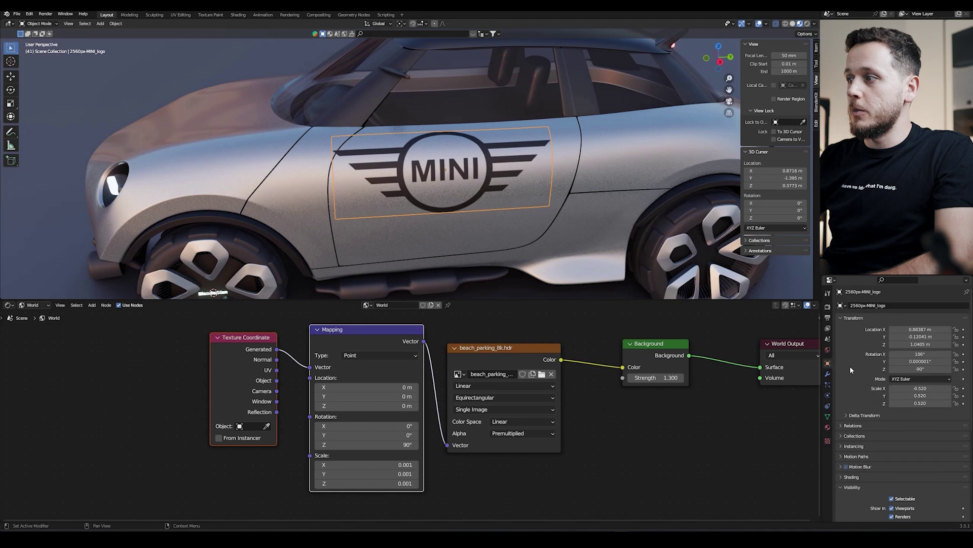
{"action": "scroll", "coordinate": [850, 366], "scroll_direction": "down", "scroll_amount": 6}
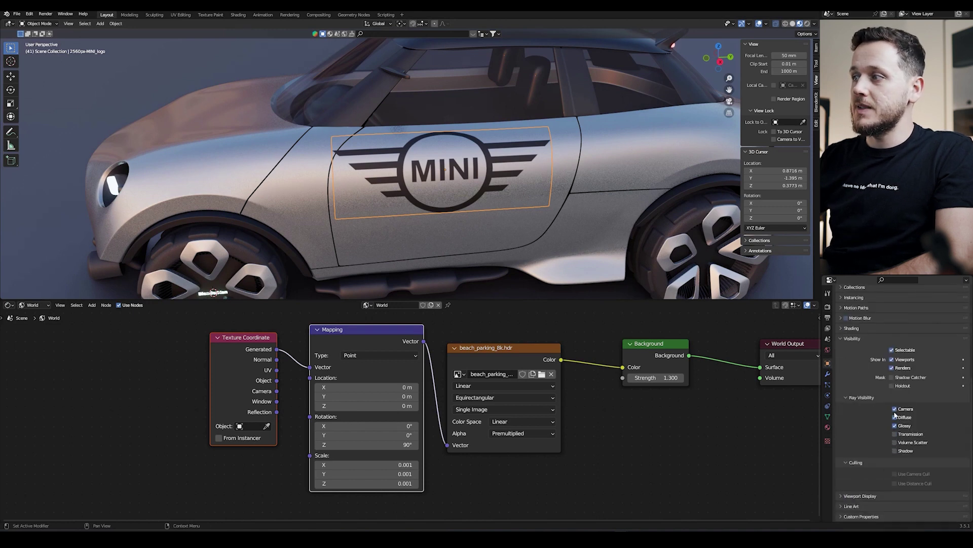
{"action": "middle_click_drag", "start_coordinate": [552, 203], "coordinate": [524, 198]}
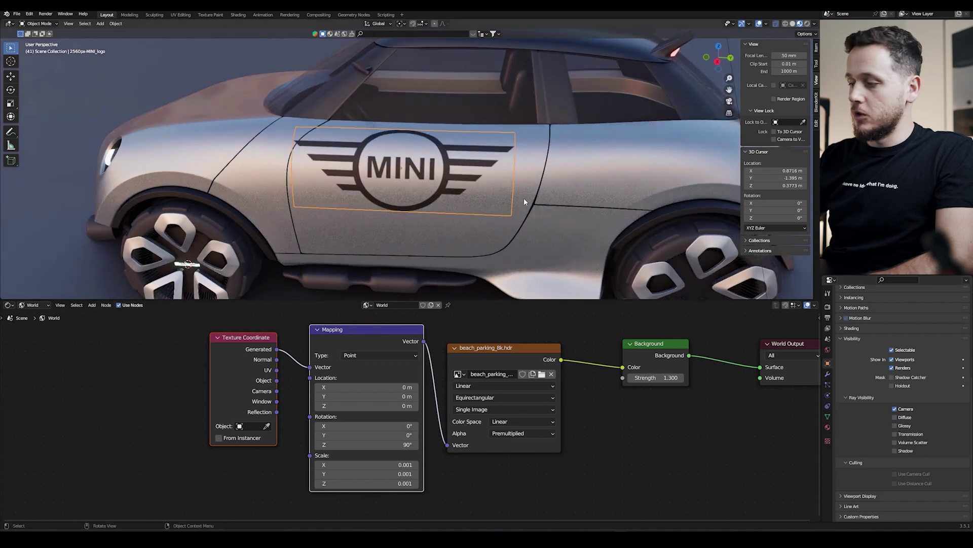
Step: Render the image from the camera and inspect the MINI logo's edges on the door
{"action": "key", "text": "KP_0"}
{"action": "key", "text": "F12"}
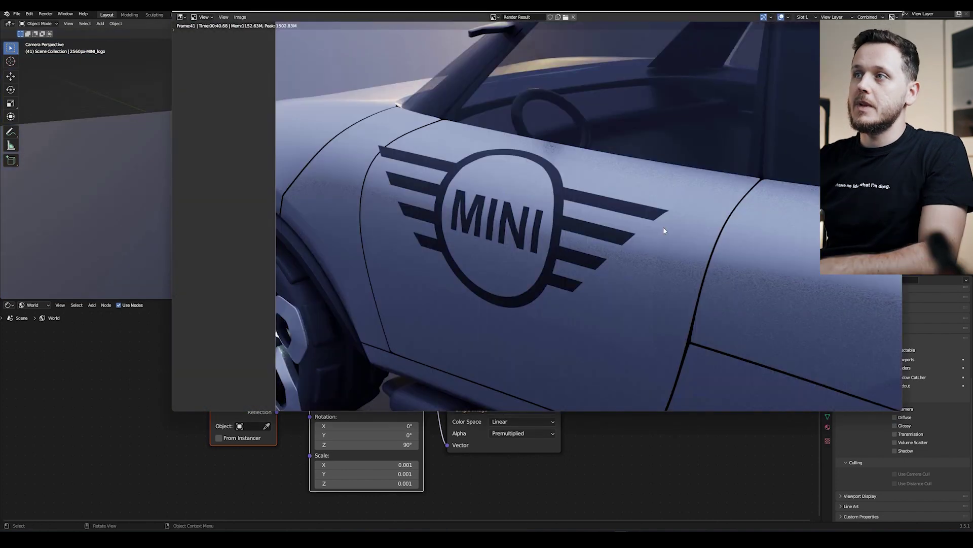
{"action": "scroll", "coordinate": [661, 228], "scroll_direction": "up", "scroll_amount": 2}
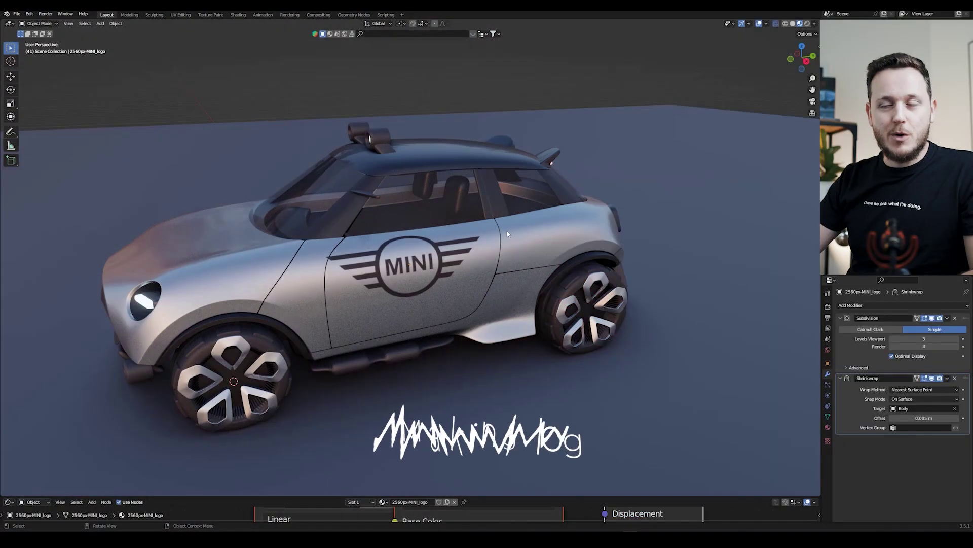
Step: Import the blenderman image as a plane and mirror it along Y with a scale of -1
{"action": "key", "text": "shift+a"}
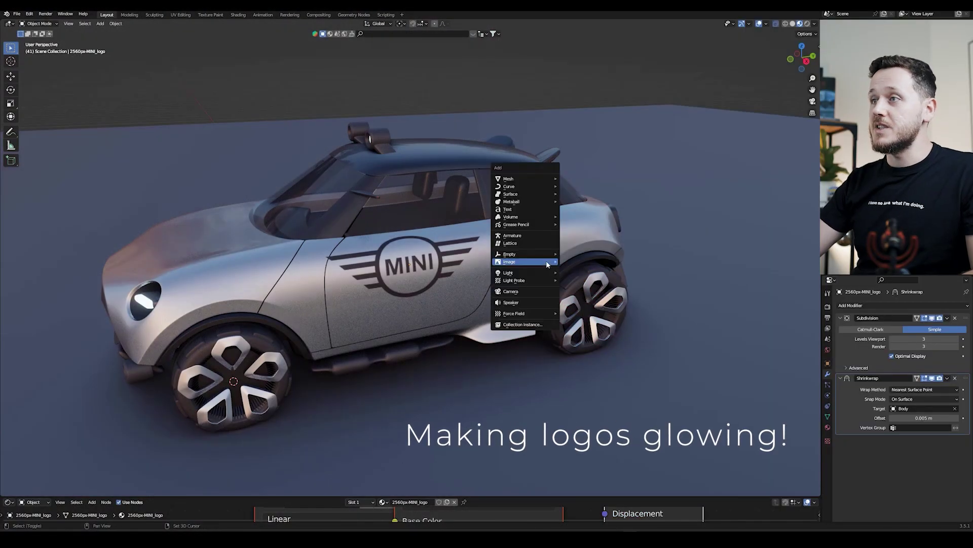
{"action": "mouse_move", "coordinate": [552, 263]}
{"action": "left_click", "coordinate": [584, 278]}
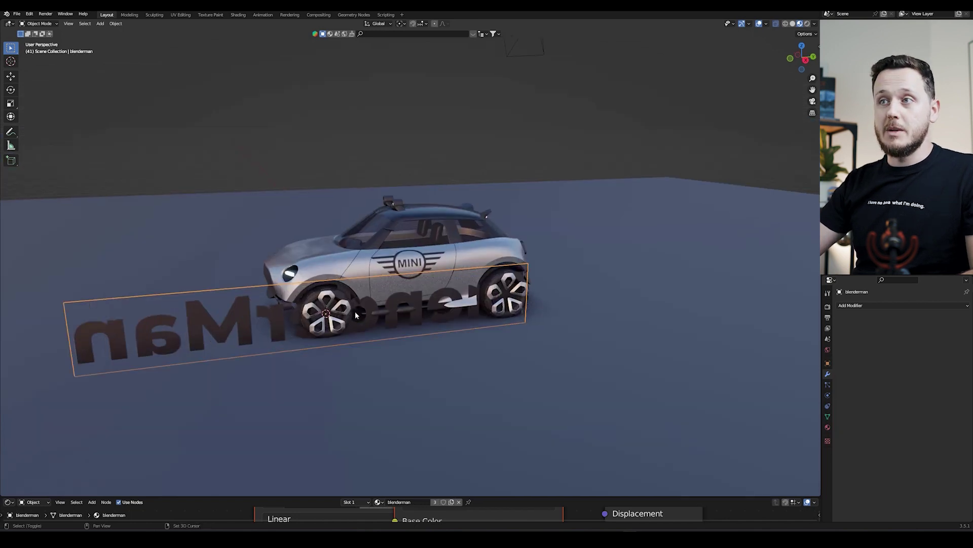
{"action": "key", "text": "g"}
{"action": "key", "text": "s"}
{"action": "key", "text": "y"}
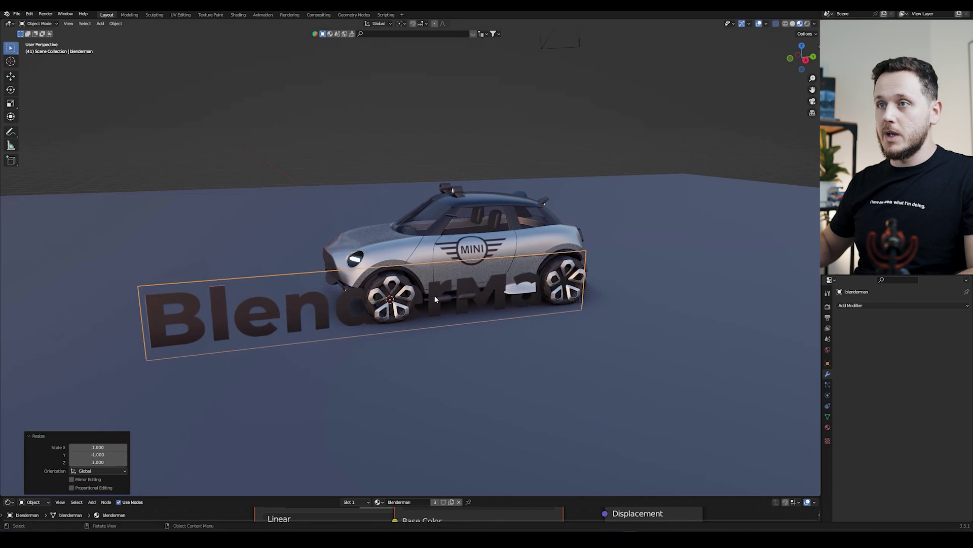
Step: Scale the BlenderMan plane by about 0.089 and again by about 0.262 to fit the front wheel's hub
{"action": "key", "text": "s"}
{"action": "left_click", "coordinate": [397, 317]}
{"action": "scroll", "coordinate": [428, 305], "scroll_direction": "up", "scroll_amount": 5}
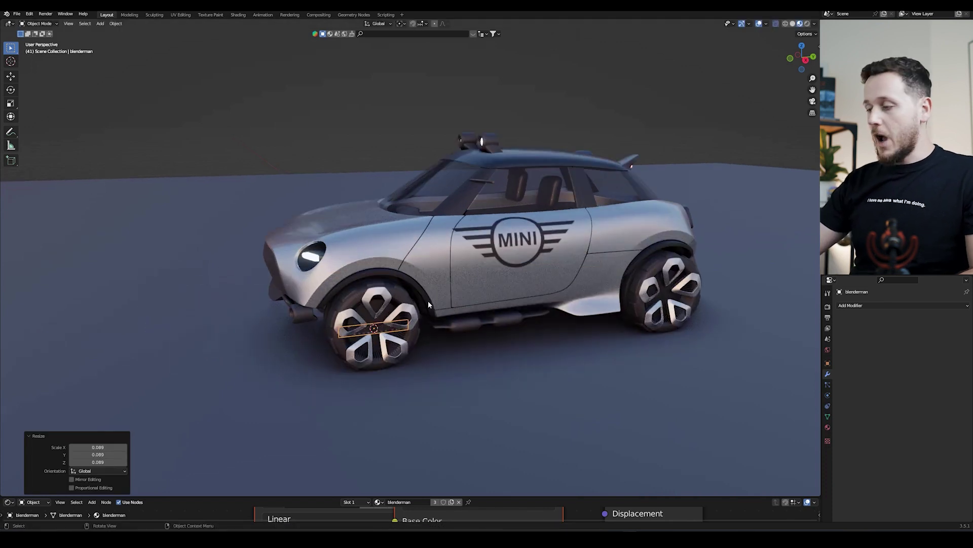
{"action": "scroll", "coordinate": [427, 300], "scroll_direction": "up", "scroll_amount": 5}
{"action": "key", "text": "s"}
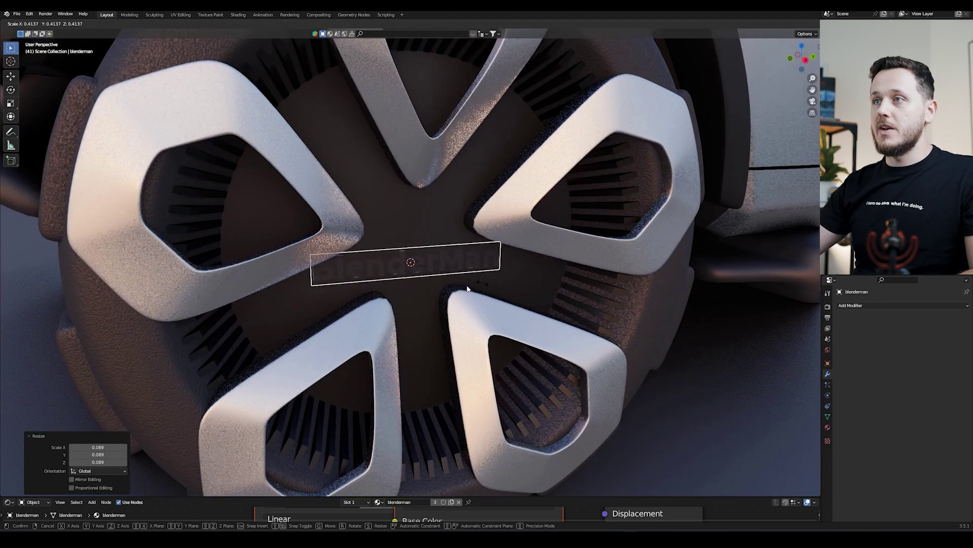
{"action": "left_click", "coordinate": [455, 290]}
Step: Move the BlenderMan plane slightly up along Z and about 0.079 m outward along X, in front of the wheel hub
{"action": "middle_click_drag", "start_coordinate": [456, 289], "coordinate": [513, 267]}
{"action": "key", "text": "g"}
{"action": "key", "text": "z"}
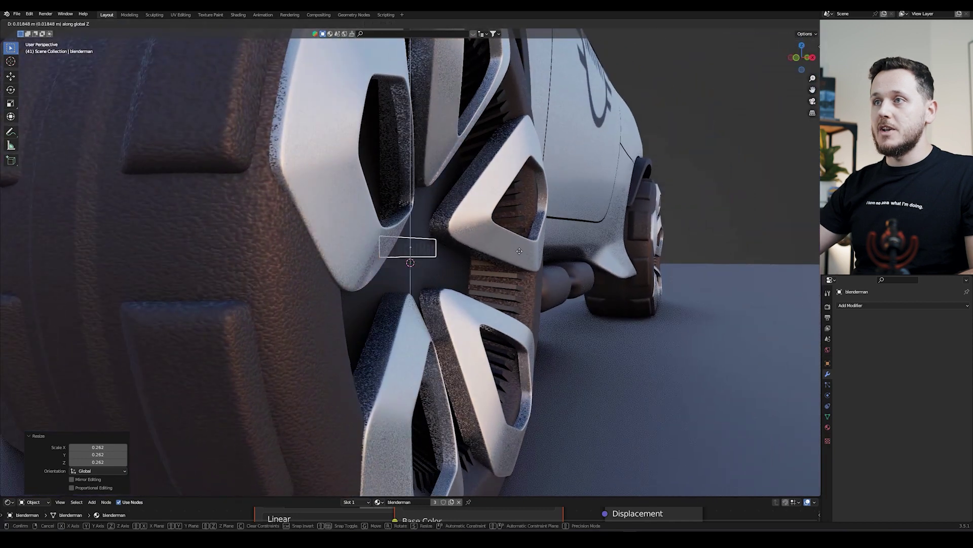
{"action": "left_click", "coordinate": [530, 252]}
{"action": "key", "text": "g"}
{"action": "key", "text": "x"}
{"action": "left_click", "coordinate": [579, 252]}
{"action": "middle_click_drag", "start_coordinate": [580, 252], "coordinate": [465, 290]}
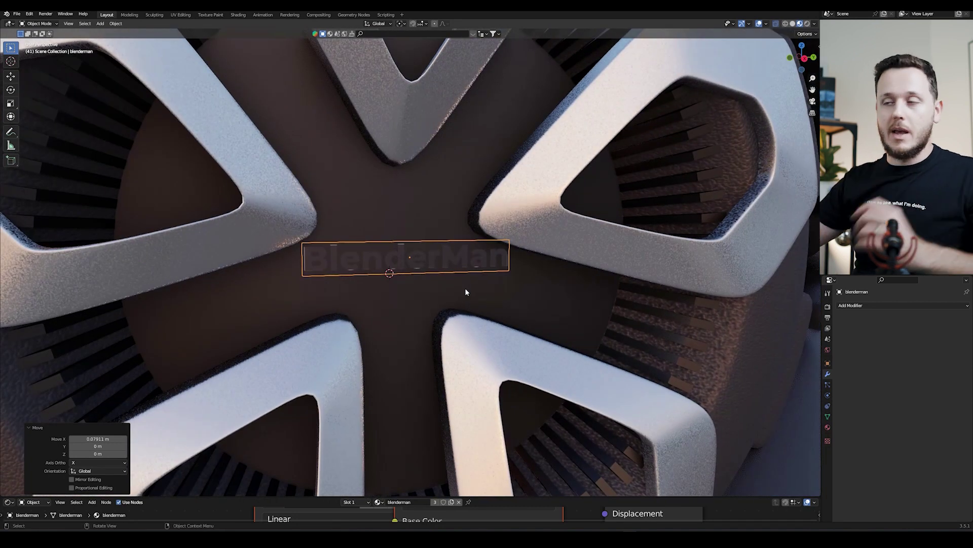
Step: Enlarge the Shader Editor and move the blenderman image texture node away from the Principled BSDF node
{"action": "left_click_drag", "start_coordinate": [537, 496], "coordinate": [542, 299]}
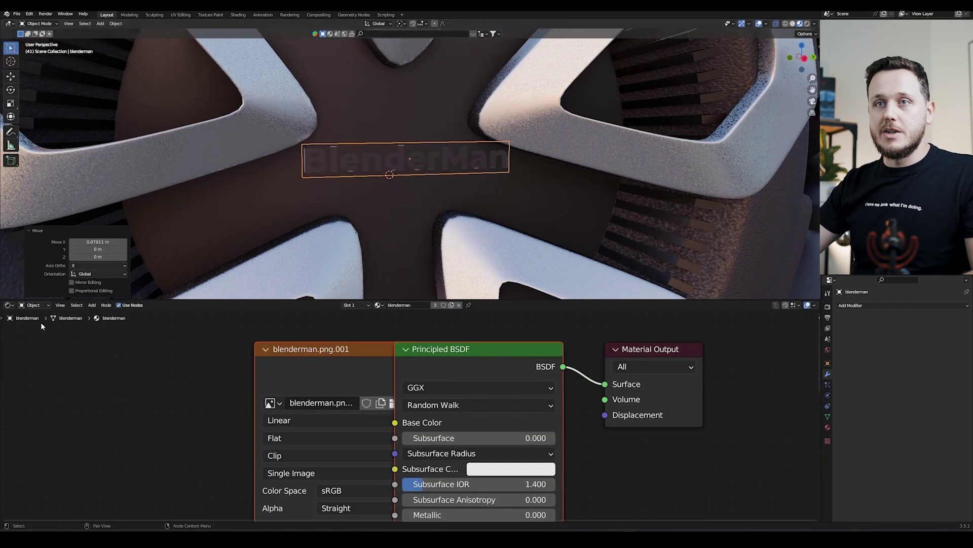
{"action": "left_click", "coordinate": [300, 354]}
{"action": "scroll", "coordinate": [379, 374], "scroll_direction": "down", "scroll_amount": 3}
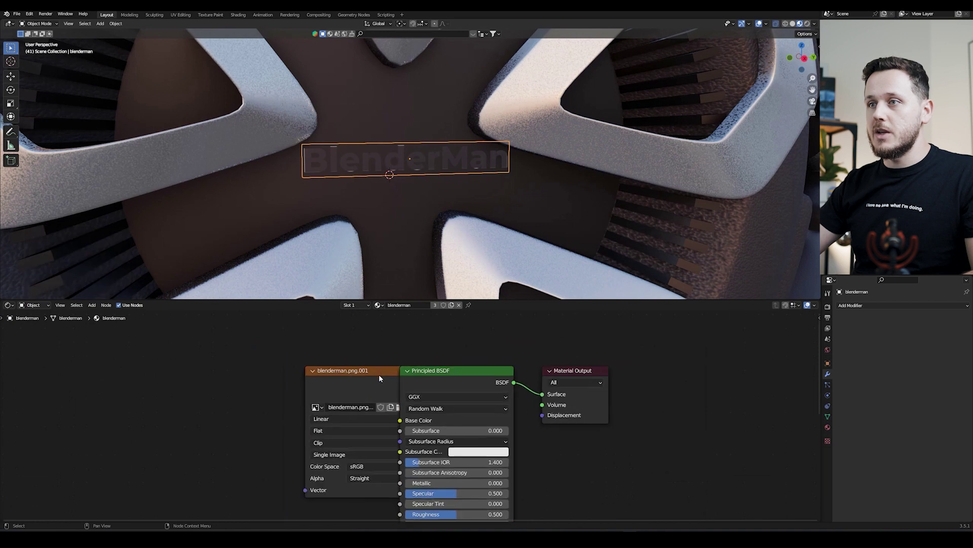
{"action": "left_click_drag", "start_coordinate": [379, 374], "coordinate": [205, 368]}
{"action": "left_click", "coordinate": [205, 369]}
{"action": "scroll", "coordinate": [306, 372], "scroll_direction": "down", "scroll_amount": 1}
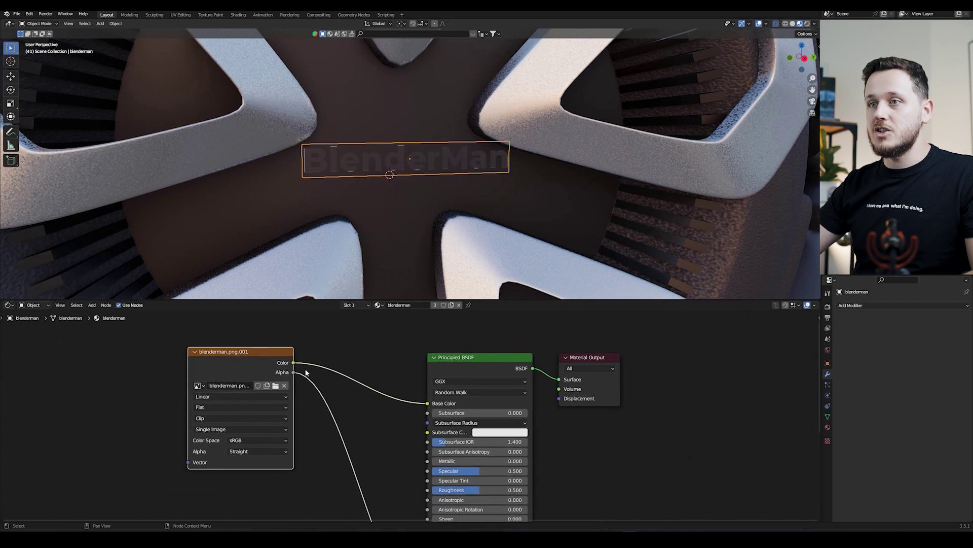
{"action": "scroll", "coordinate": [399, 415], "scroll_direction": "down", "scroll_amount": 2}
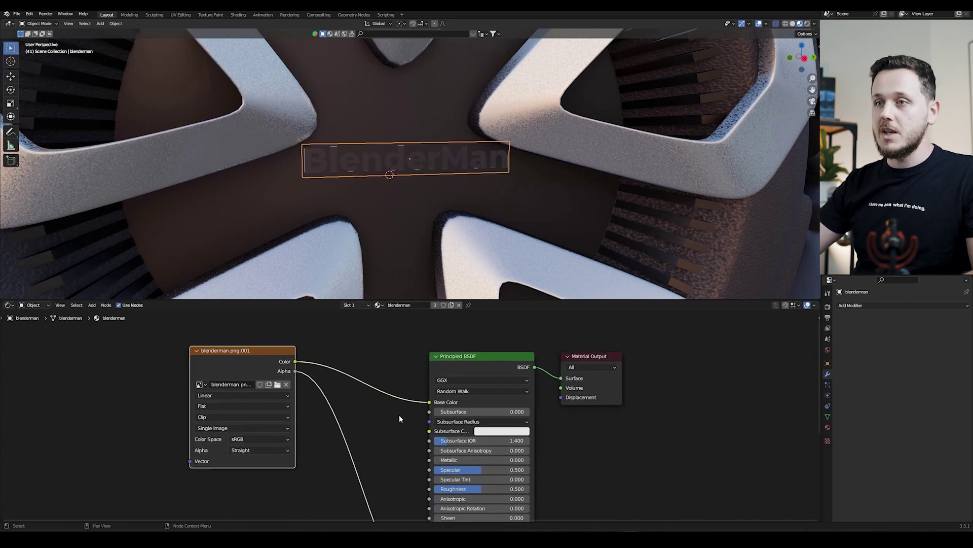
{"action": "middle_click_drag", "start_coordinate": [398, 459], "coordinate": [378, 434]}
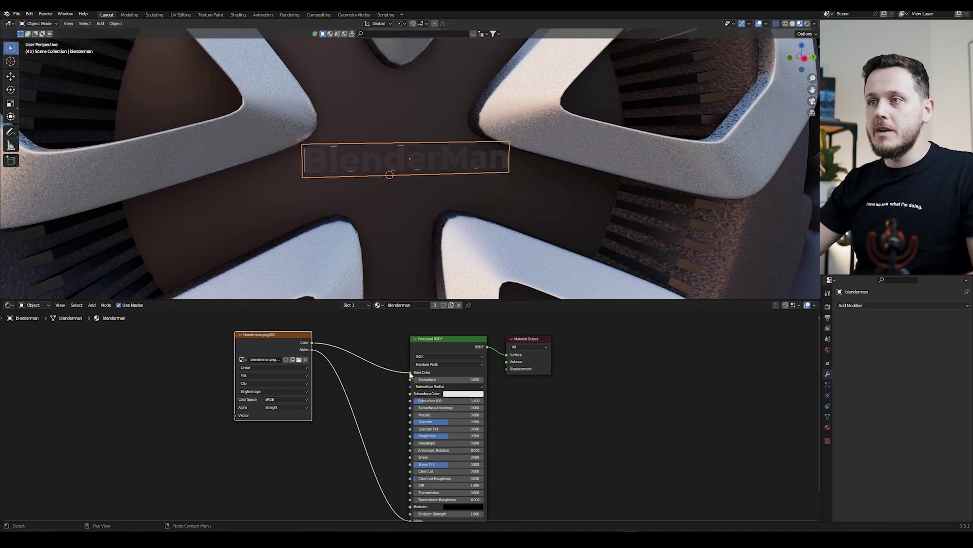
Step: Disconnect the blenderman image's Color from Base Color and darken the material's base color
{"action": "left_click_drag", "start_coordinate": [411, 374], "coordinate": [380, 366]}
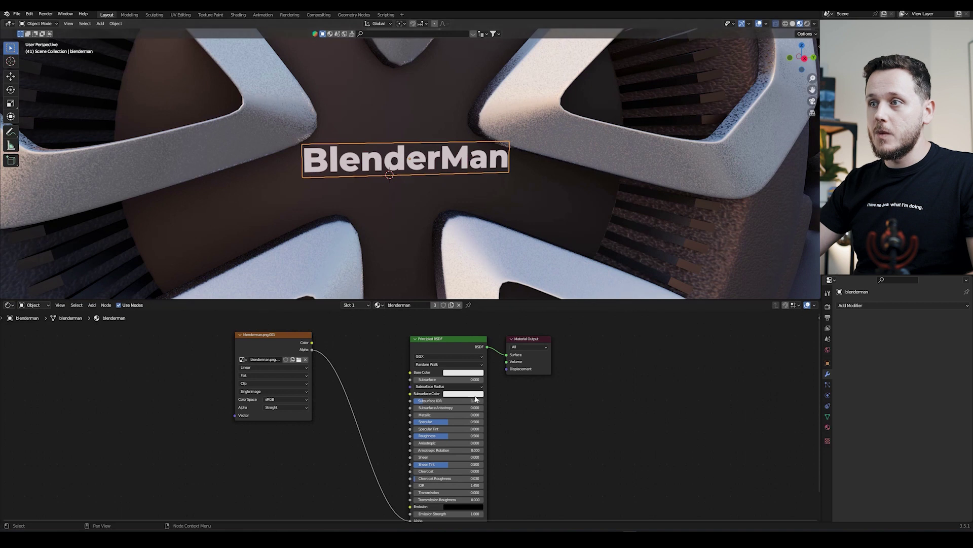
{"action": "left_click", "coordinate": [453, 373]}
{"action": "left_click_drag", "start_coordinate": [498, 303], "coordinate": [498, 327]}
{"action": "middle_click_drag", "start_coordinate": [481, 163], "coordinate": [477, 203]}
Step: Brighten the BlenderMan material's emission color to a value of about 0.7 and raise its emission strength
{"action": "middle_click_drag", "start_coordinate": [521, 443], "coordinate": [528, 406]}
{"action": "scroll", "coordinate": [528, 406], "scroll_direction": "up", "scroll_amount": 1}
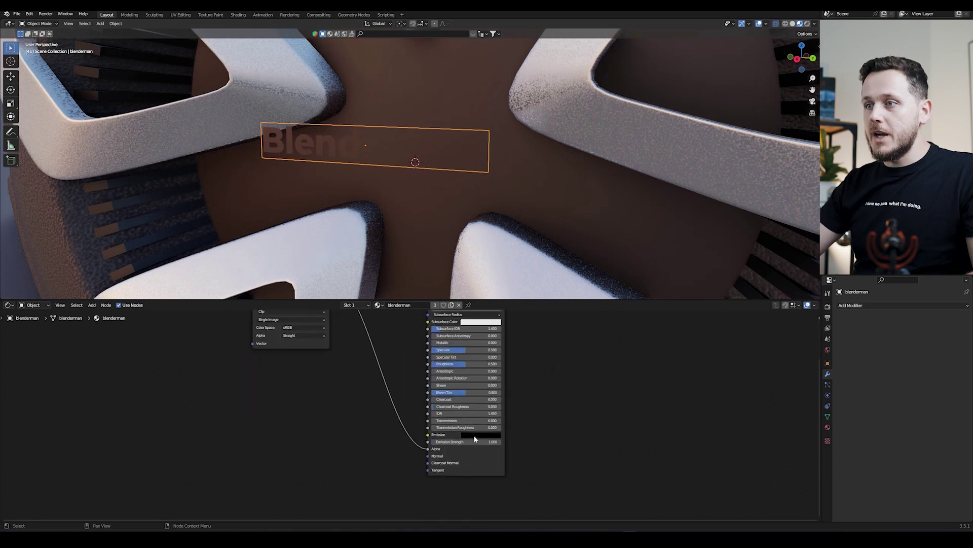
{"action": "left_click", "coordinate": [480, 434]}
{"action": "mouse_move", "coordinate": [517, 363]}
{"action": "left_mouse_down"}
{"action": "mouse_move", "coordinate": [515, 221]}
{"action": "mouse_move", "coordinate": [516, 349]}
{"action": "left_mouse_up"}
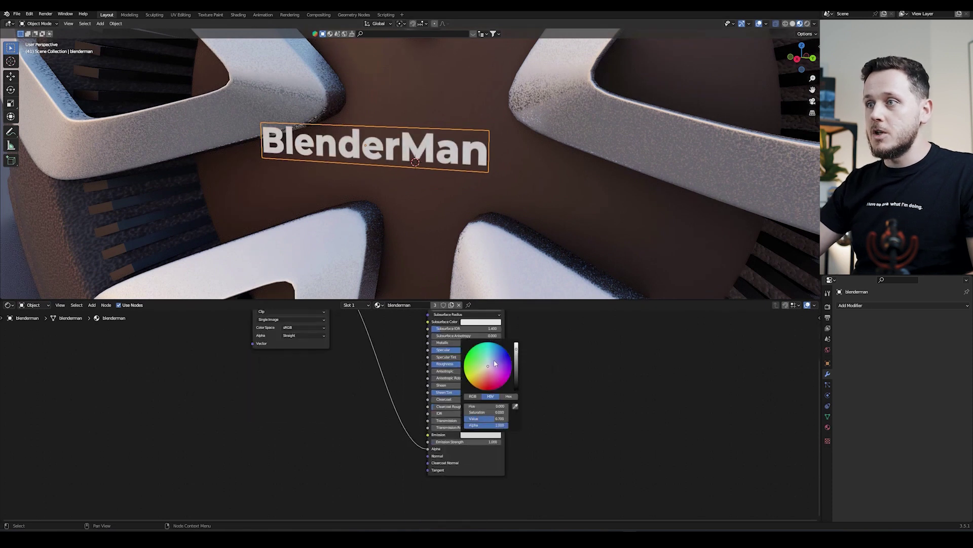
{"action": "left_click_drag", "start_coordinate": [467, 442], "coordinate": [529, 313]}
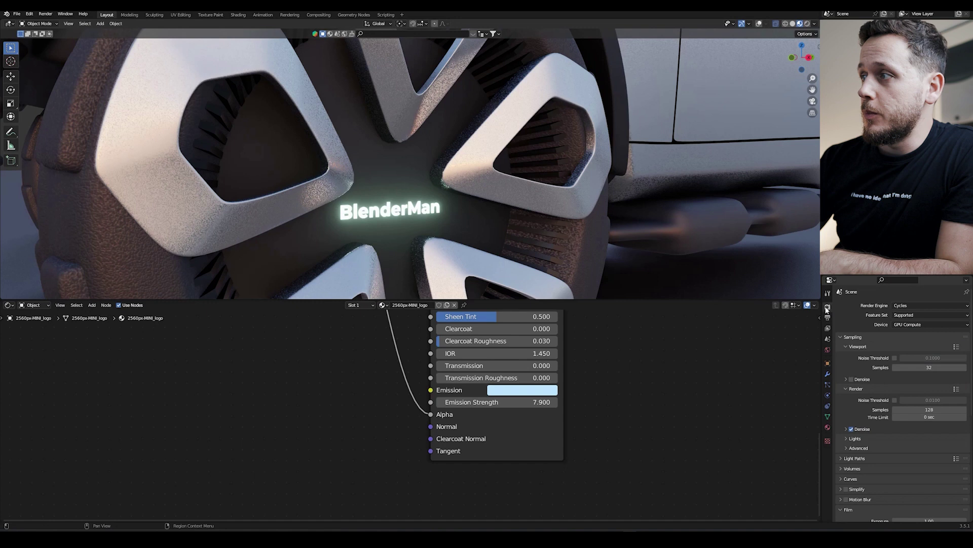
Step: Switch the render engine to Eevee, keep Bloom enabled and slightly lower the Bloom threshold
{"action": "left_click", "coordinate": [908, 306]}
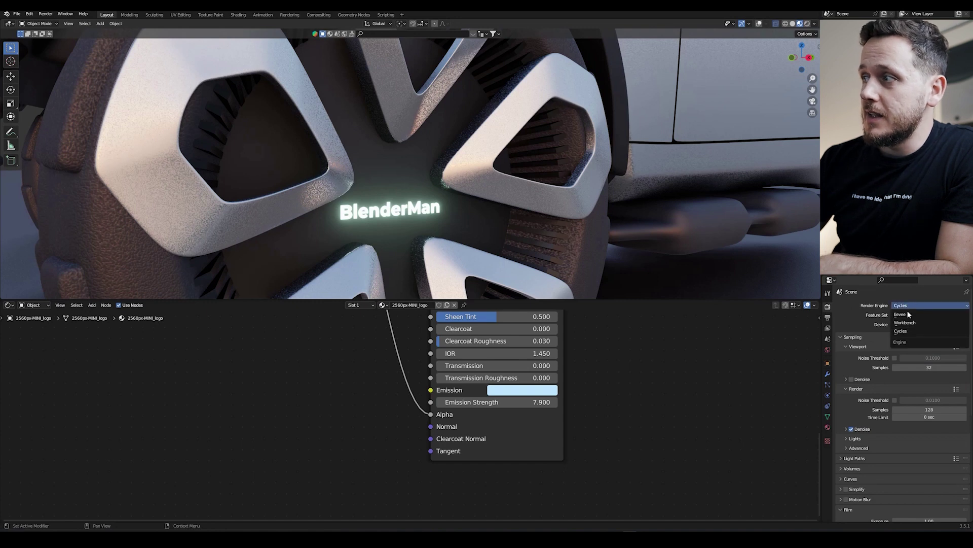
{"action": "left_click", "coordinate": [908, 314]}
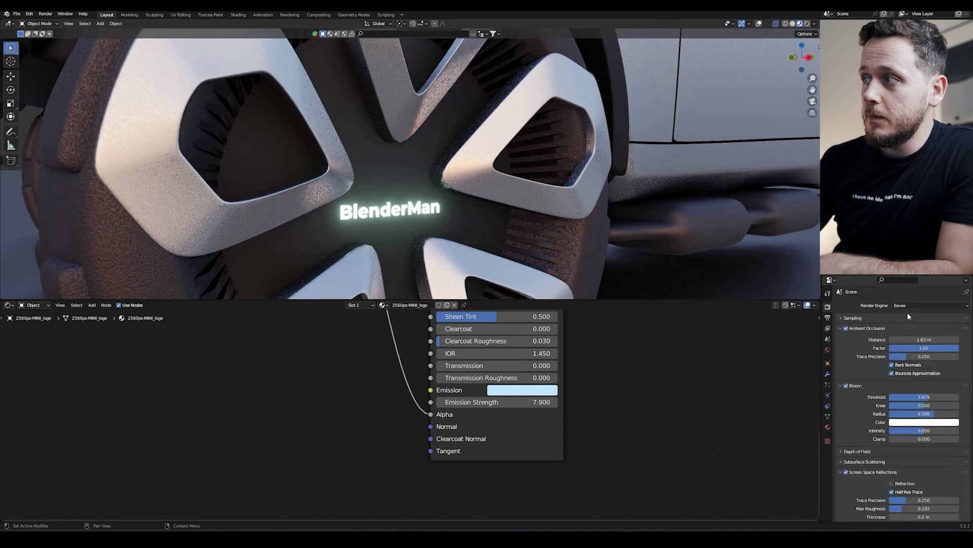
{"action": "left_click", "coordinate": [848, 386]}
{"action": "left_click", "coordinate": [849, 385]}
{"action": "left_click", "coordinate": [848, 385]}
{"action": "left_click", "coordinate": [849, 385]}
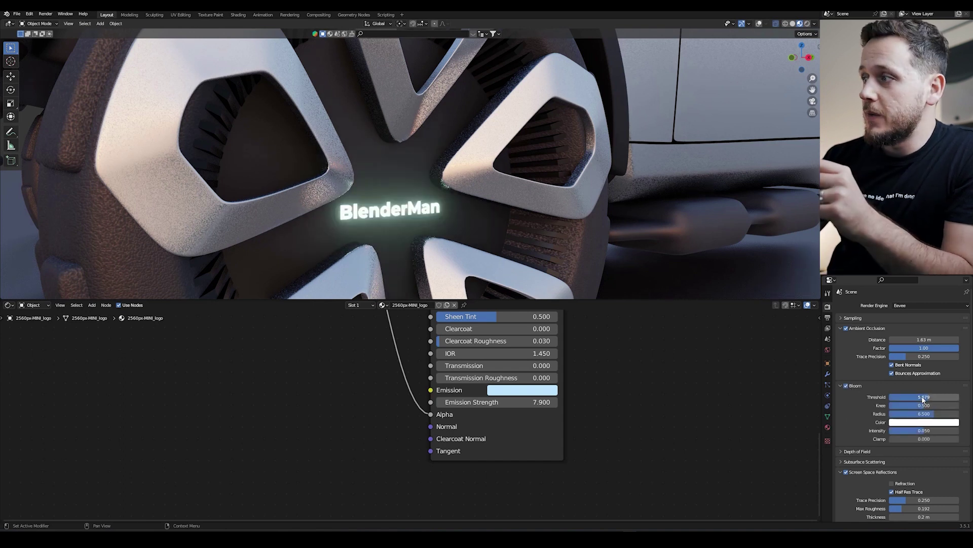
{"action": "mouse_move", "coordinate": [923, 398]}
{"action": "left_mouse_down"}
{"action": "mouse_move", "coordinate": [889, 397]}
{"action": "mouse_move", "coordinate": [904, 398]}
{"action": "left_mouse_up"}
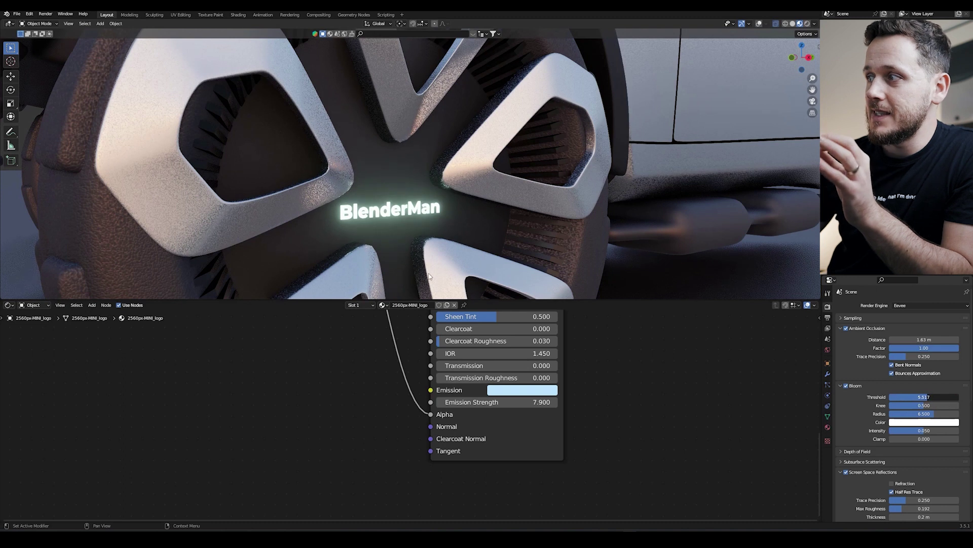
{"action": "left_click_drag", "start_coordinate": [938, 397], "coordinate": [931, 397]}
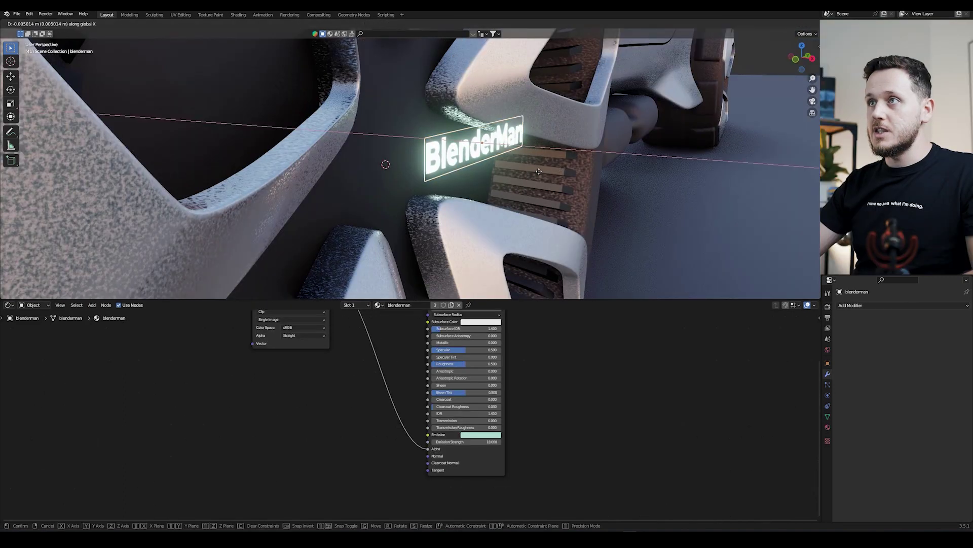
Step: Move the BlenderMan plane in the negative direction along the global X axis, over the centre of the wheel hub
{"action": "key", "text": "g"}
{"action": "key", "text": "z"}
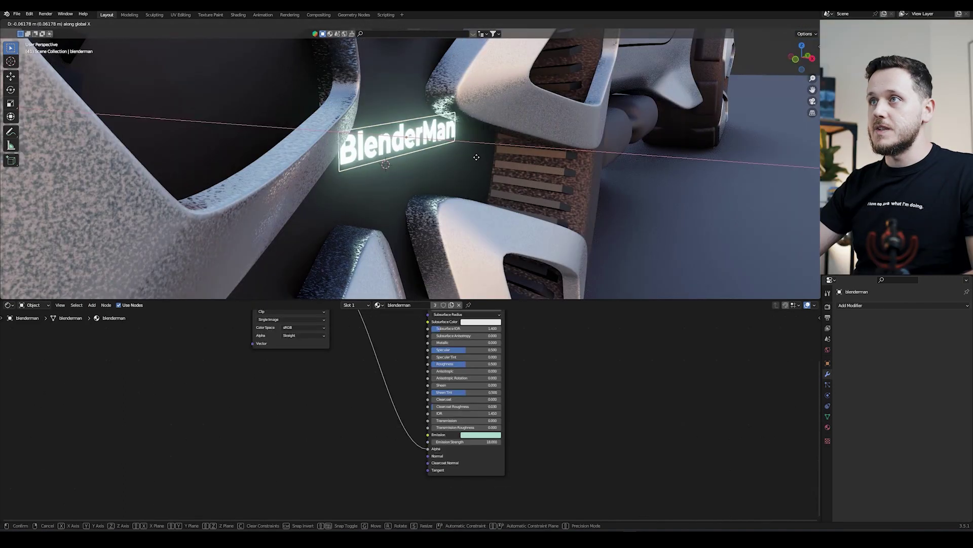
{"action": "left_click", "coordinate": [496, 176]}
Step: Examine the glowing BlenderMan logo on the wheel and the MINI logo on the door in an enlarged viewport
{"action": "middle_click_drag", "start_coordinate": [496, 173], "coordinate": [547, 186]}
{"action": "key", "text": "KP_3"}
{"action": "scroll", "coordinate": [498, 162], "scroll_direction": "down", "scroll_amount": 10}
{"action": "key", "text": "alt+a"}
{"action": "scroll", "coordinate": [547, 186], "scroll_direction": "up", "scroll_amount": 2}
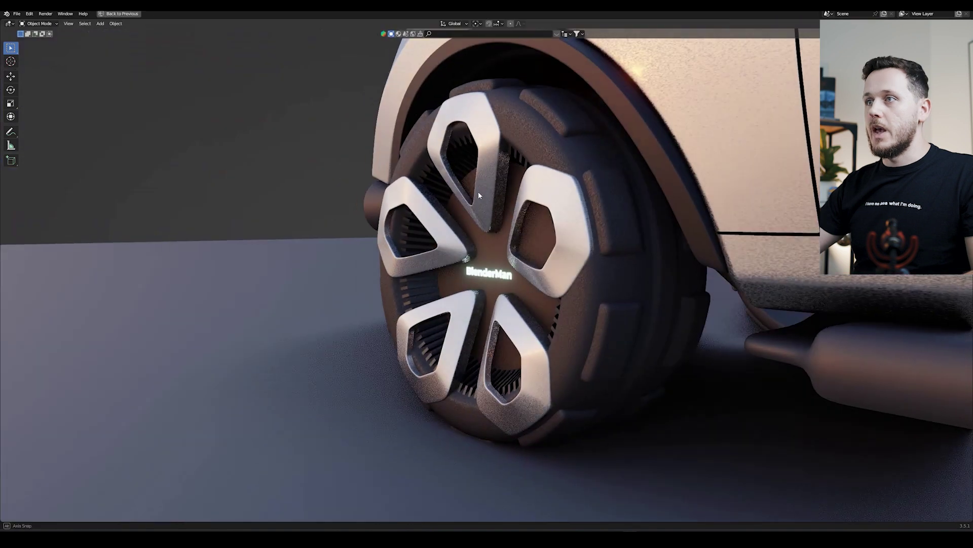
{"action": "middle_click_drag", "start_coordinate": [479, 191], "coordinate": [526, 256]}
{"action": "scroll", "coordinate": [561, 207], "scroll_direction": "down", "scroll_amount": 5}
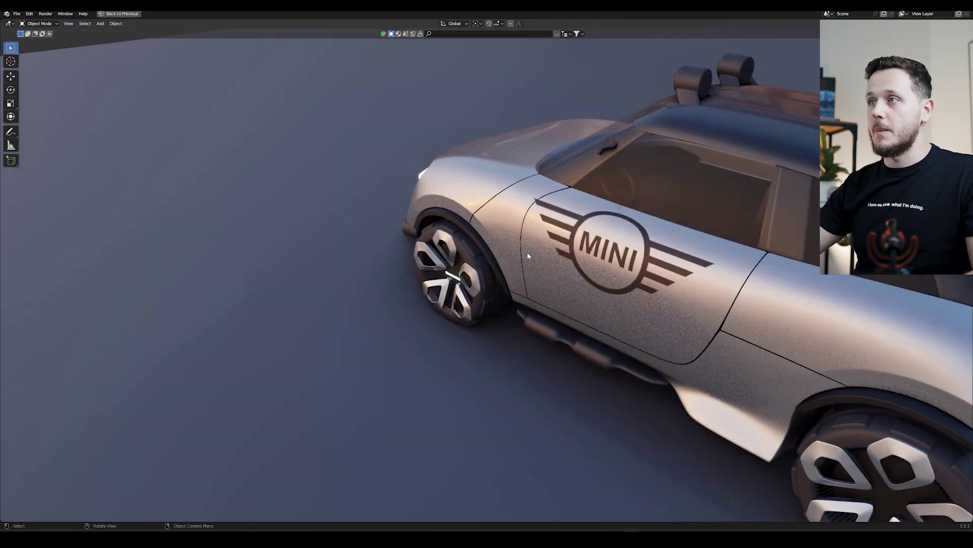
{"action": "scroll", "coordinate": [527, 254], "scroll_direction": "up", "scroll_amount": 4}
{"action": "middle_click_drag", "start_coordinate": [541, 193], "coordinate": [541, 191]}
Step: Restore the editor layout, move the MINI logo's image texture node aside and disconnect its Color from Base Color
{"action": "key", "text": "ctrl+space"}
{"action": "left_click_drag", "start_coordinate": [355, 350], "coordinate": [282, 352]}
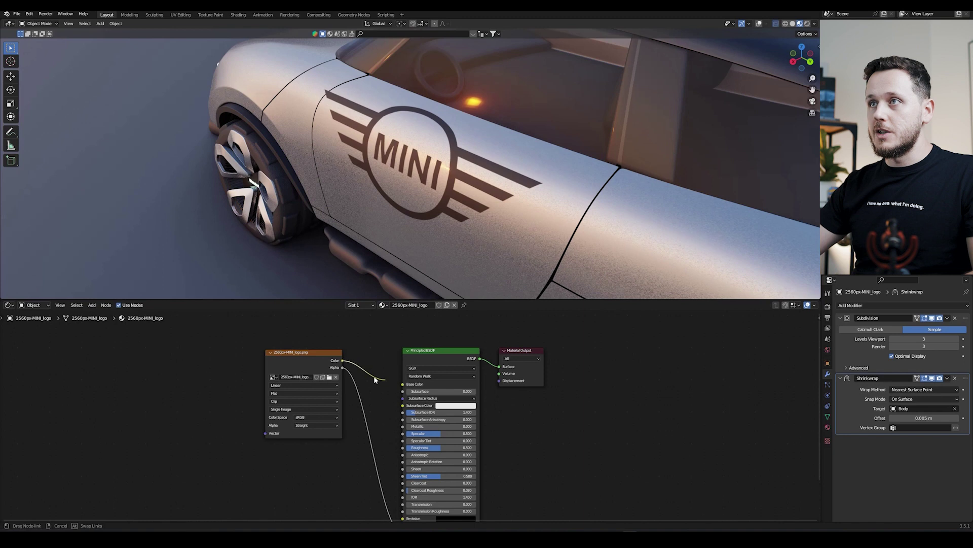
{"action": "left_click_drag", "start_coordinate": [375, 380], "coordinate": [380, 383]}
Step: Set the MINI logo material's emission color to light blue with value 1.000 and its emission strength to 9.500
{"action": "scroll", "coordinate": [543, 420], "scroll_direction": "up", "scroll_amount": 4}
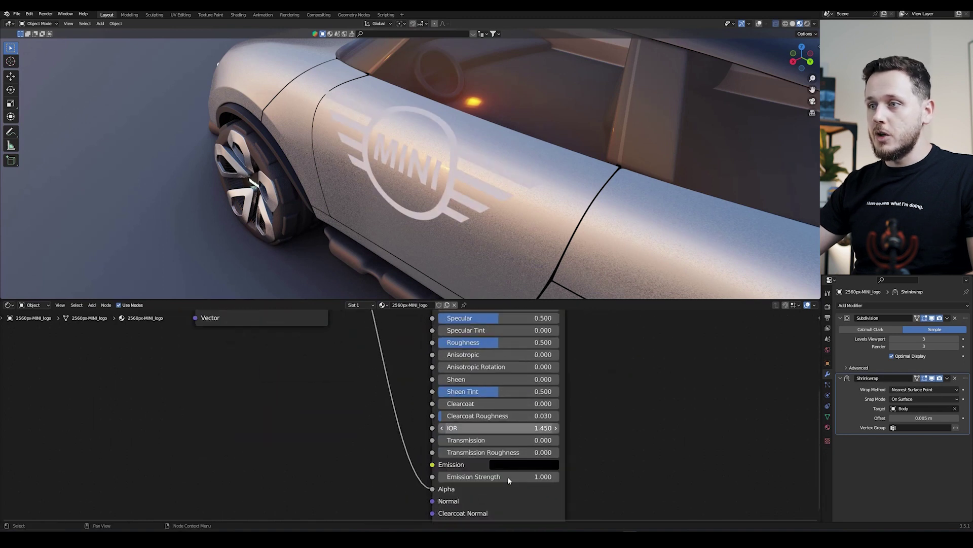
{"action": "left_click", "coordinate": [507, 464]}
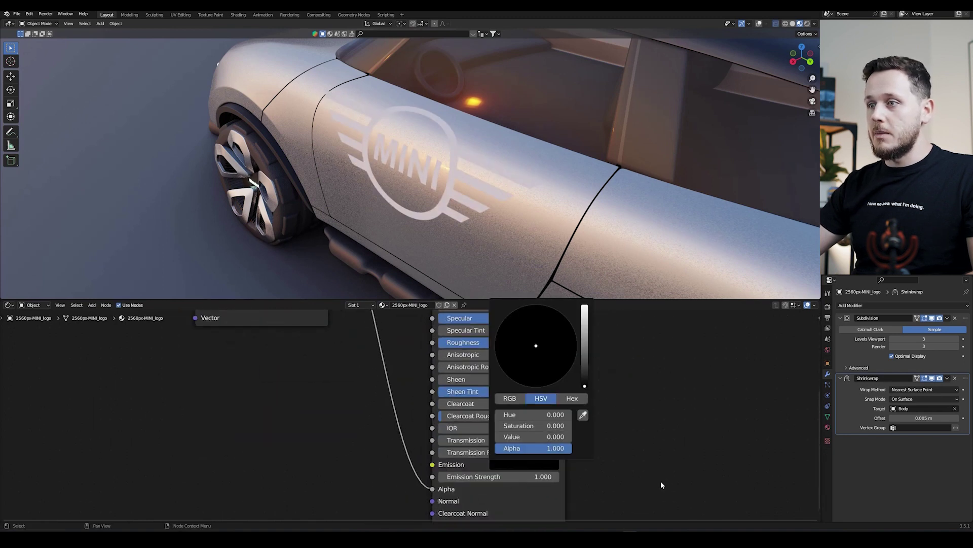
{"action": "left_click", "coordinate": [507, 465]}
{"action": "left_click", "coordinate": [536, 336]}
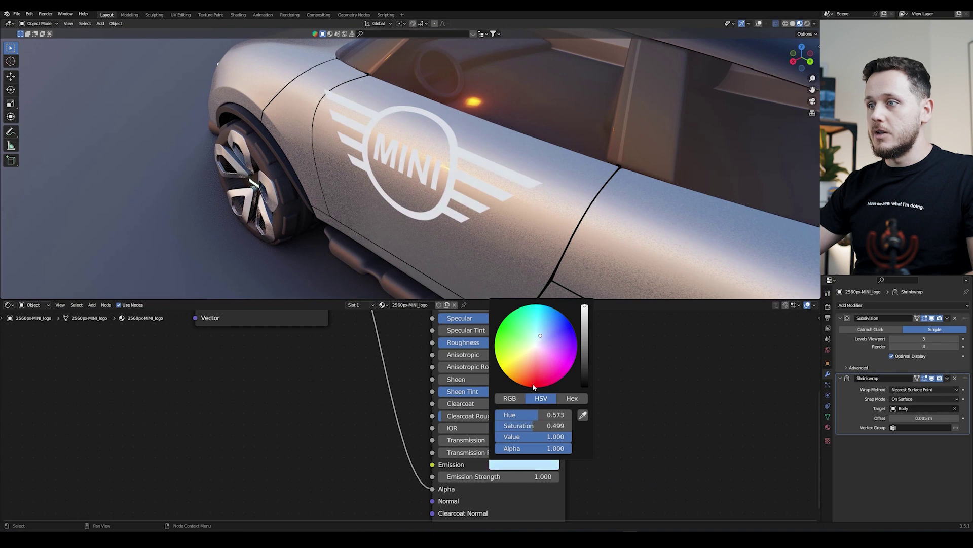
{"action": "left_click_drag", "start_coordinate": [507, 477], "coordinate": [531, 214]}
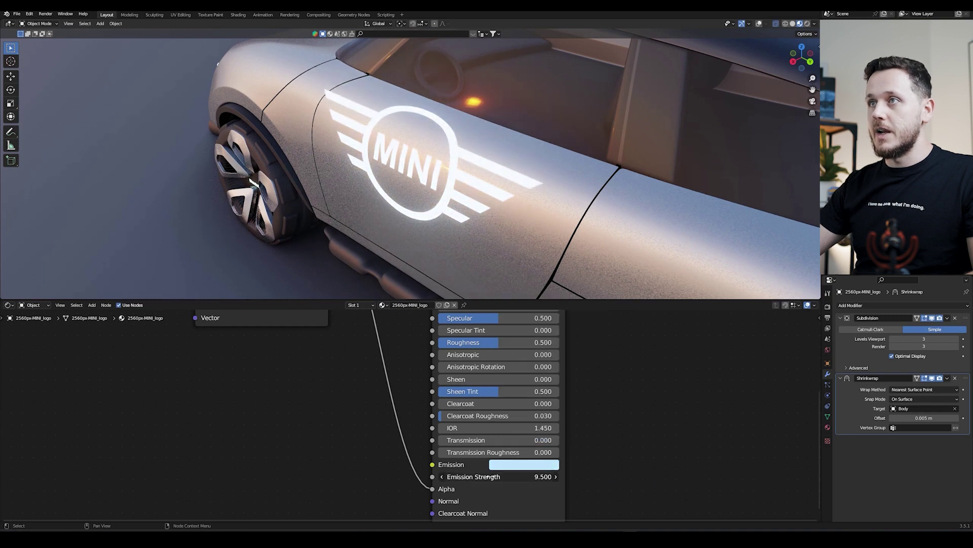
Step: Darken the MINI logo material's base color to black
{"action": "middle_click_drag", "start_coordinate": [421, 167], "coordinate": [552, 166]}
{"action": "scroll", "coordinate": [552, 165], "scroll_direction": "up", "scroll_amount": 4}
{"action": "middle_click_drag", "start_coordinate": [289, 134], "coordinate": [338, 127], "text": "shift"}
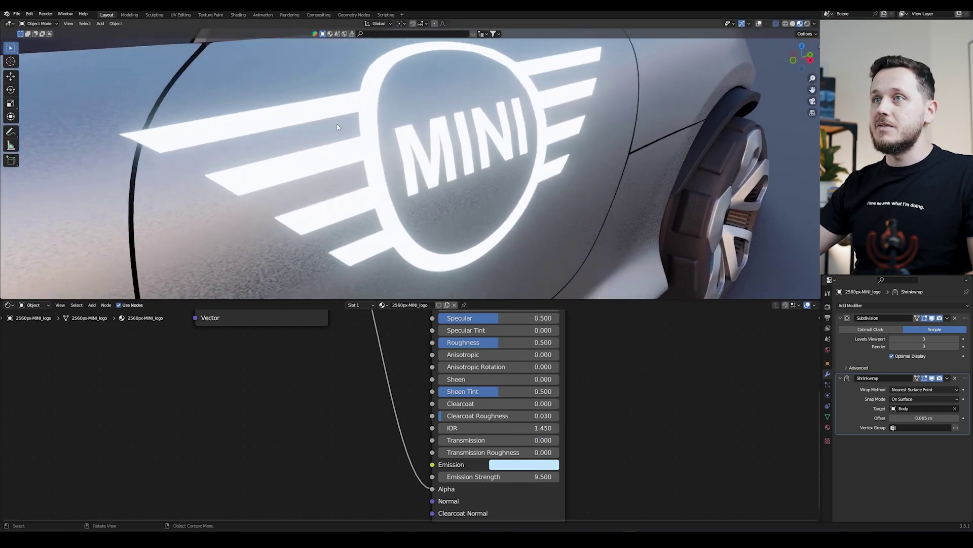
{"action": "middle_click_drag", "start_coordinate": [451, 373], "coordinate": [426, 483]}
{"action": "left_click", "coordinate": [488, 344]}
{"action": "left_click_drag", "start_coordinate": [560, 243], "coordinate": [587, 273]}
{"action": "middle_click_drag", "start_coordinate": [587, 273], "coordinate": [565, 169]}
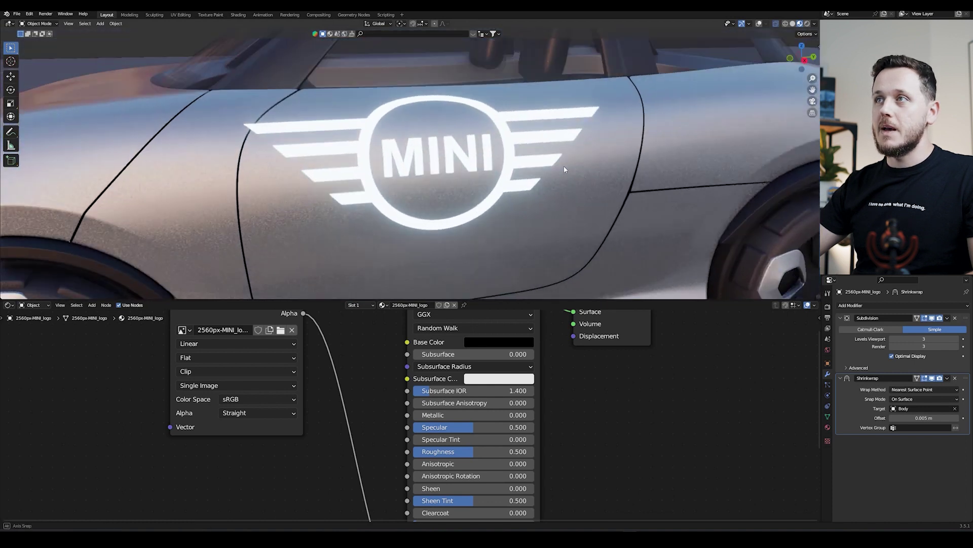
Step: Try a dark red base color with a value of about 0.27 on the MINI logo and an emission strength of 0.600
{"action": "left_click", "coordinate": [495, 347]}
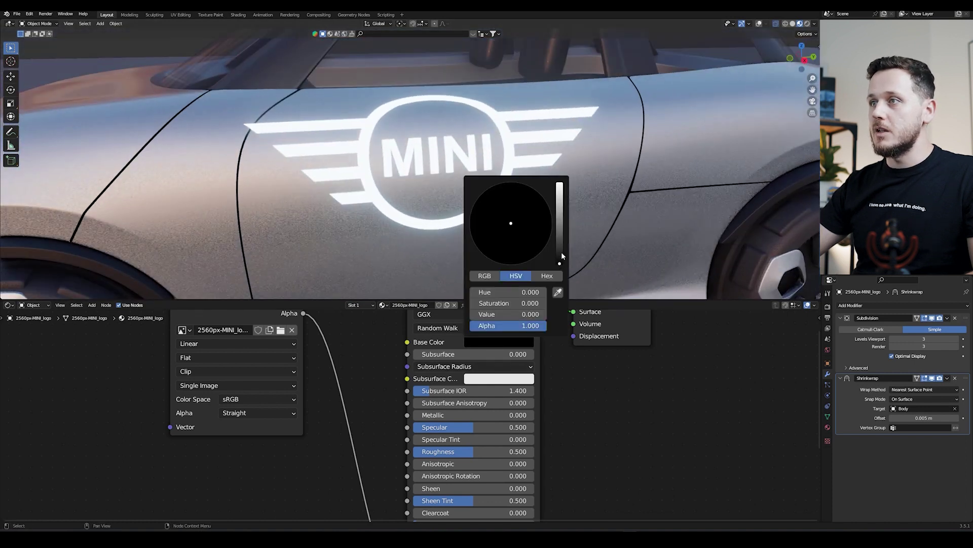
{"action": "left_click_drag", "start_coordinate": [560, 252], "coordinate": [540, 230]}
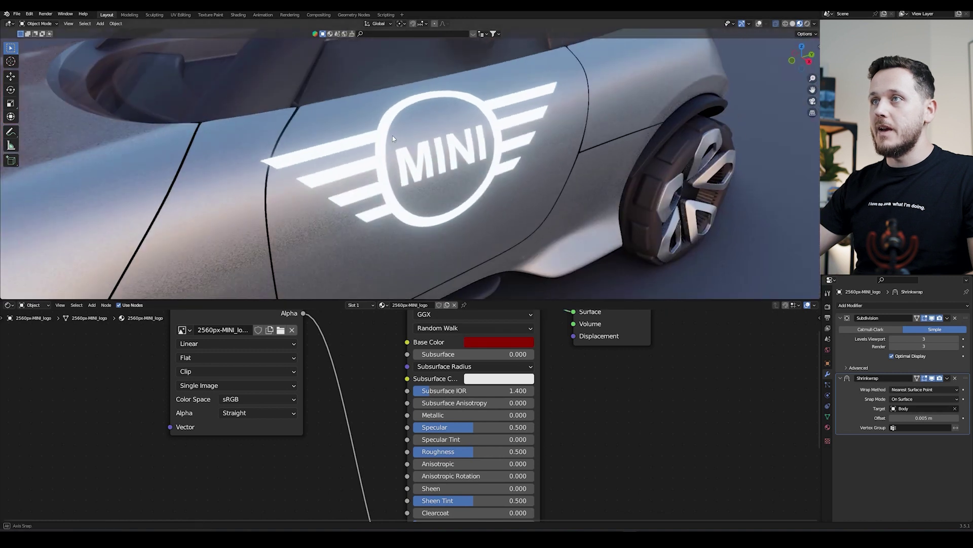
{"action": "middle_click_drag", "start_coordinate": [538, 512], "coordinate": [535, 409]}
{"action": "left_click_drag", "start_coordinate": [521, 462], "coordinate": [545, 232]}
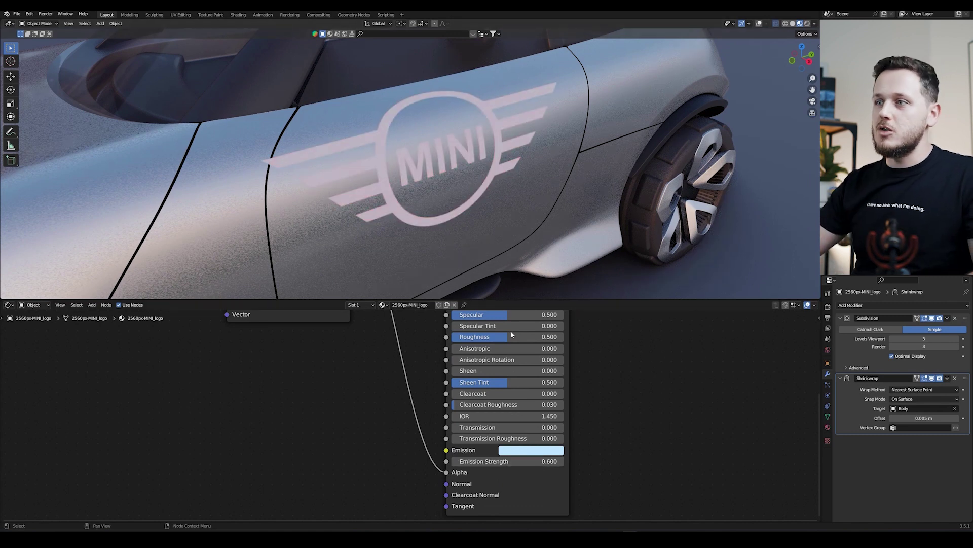
Step: Return the MINI logo material's dark red base color to black
{"action": "middle_click_drag", "start_coordinate": [506, 348], "coordinate": [488, 392]}
{"action": "middle_click_drag", "start_coordinate": [500, 330], "coordinate": [485, 370]}
{"action": "left_click", "coordinate": [482, 343]}
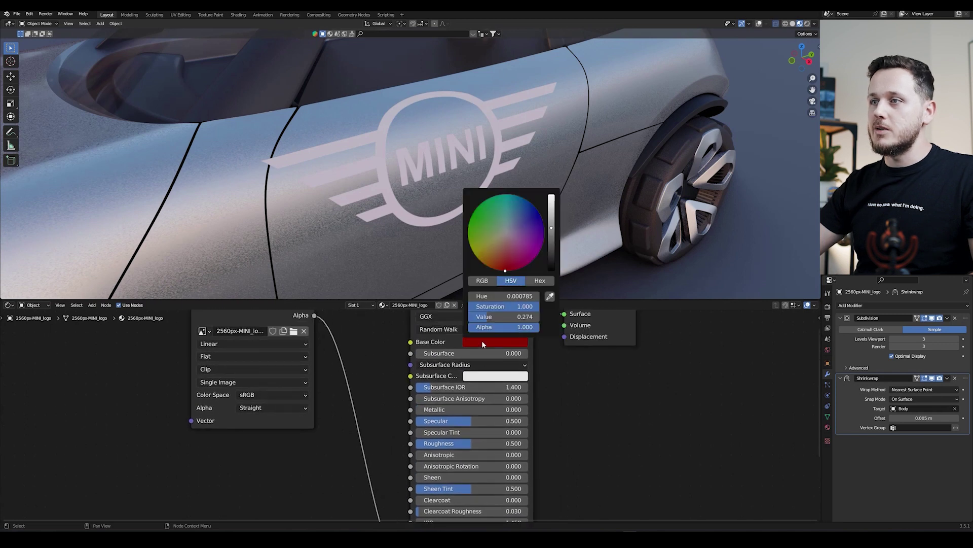
{"action": "left_click_drag", "start_coordinate": [555, 258], "coordinate": [549, 273]}
Step: Raise the MINI logo's emission strength to 7.900 and check the glowing logos on the whole car
{"action": "scroll", "coordinate": [495, 402], "scroll_direction": "down", "scroll_amount": 5}
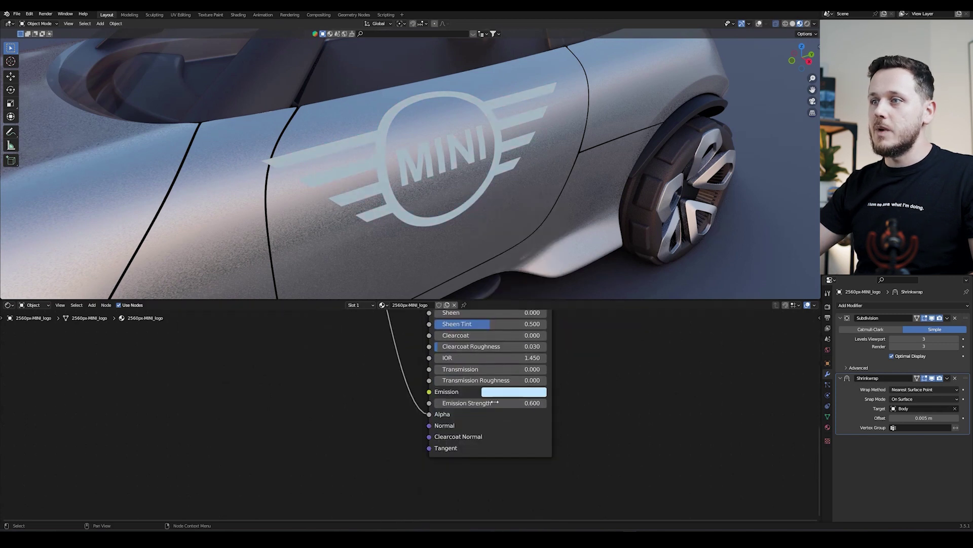
{"action": "left_click_drag", "start_coordinate": [494, 406], "coordinate": [489, 279]}
{"action": "middle_click_drag", "start_coordinate": [534, 200], "coordinate": [460, 200]}
{"action": "scroll", "coordinate": [460, 199], "scroll_direction": "down", "scroll_amount": 5}
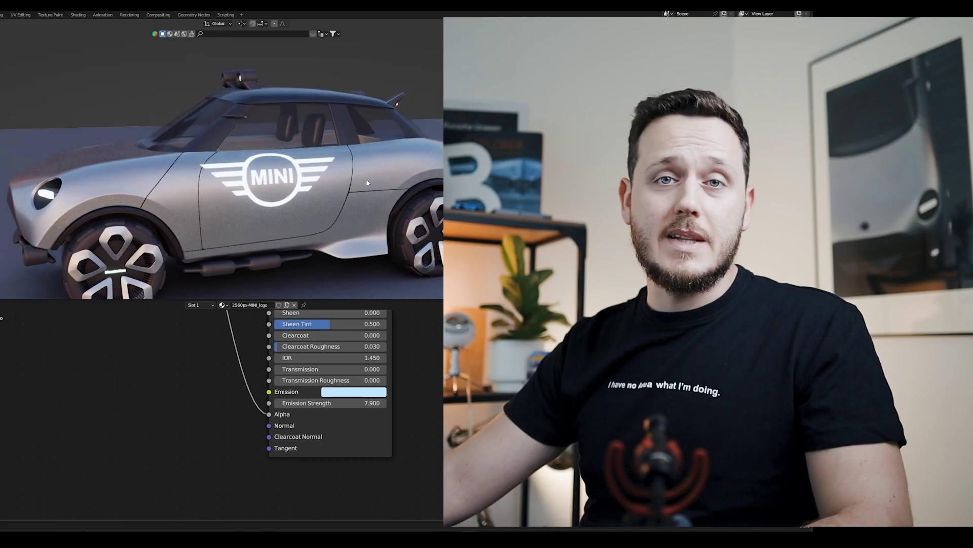
{"action": "middle_click_drag", "start_coordinate": [368, 183], "coordinate": [336, 187]}
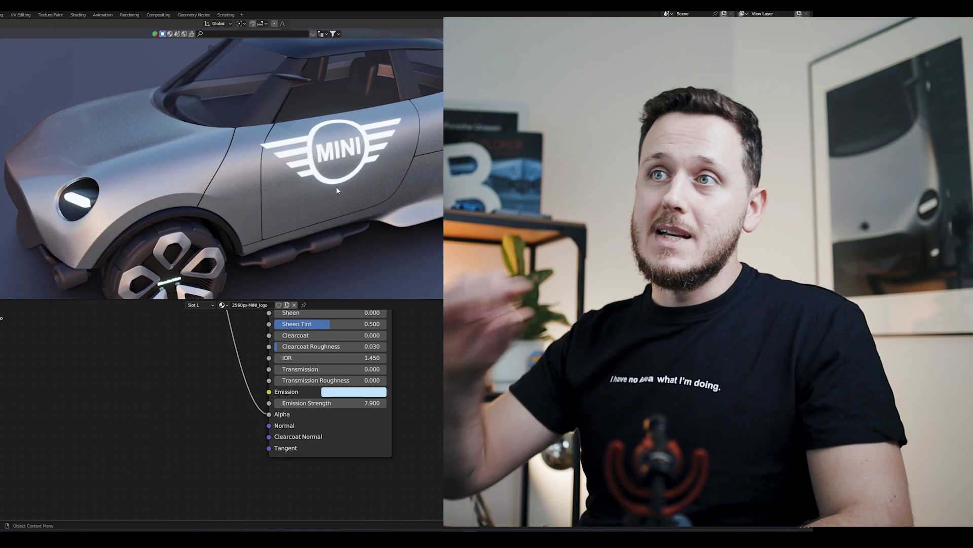
{"action": "scroll", "coordinate": [336, 187], "scroll_direction": "down", "scroll_amount": 1}
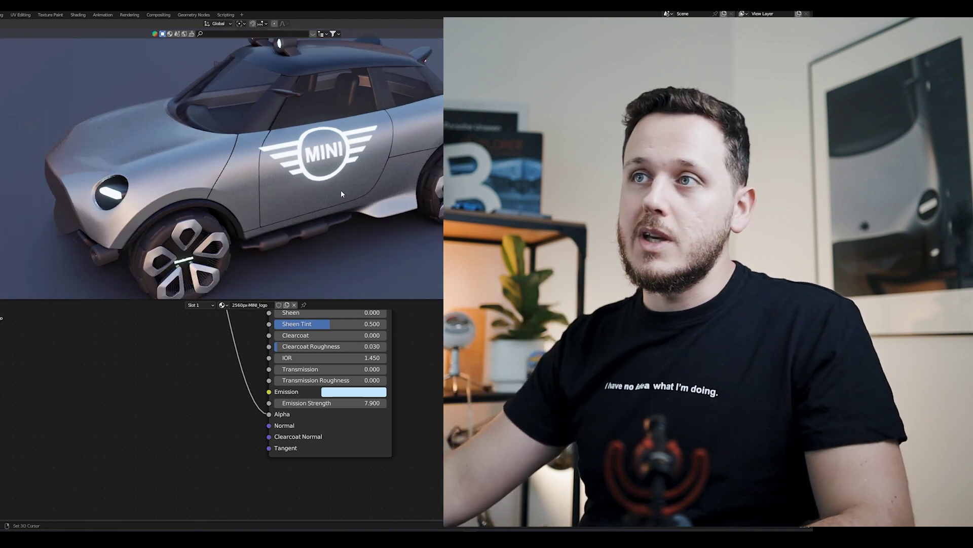
{"action": "middle_click_drag", "start_coordinate": [342, 191], "coordinate": [272, 197], "text": "shift"}
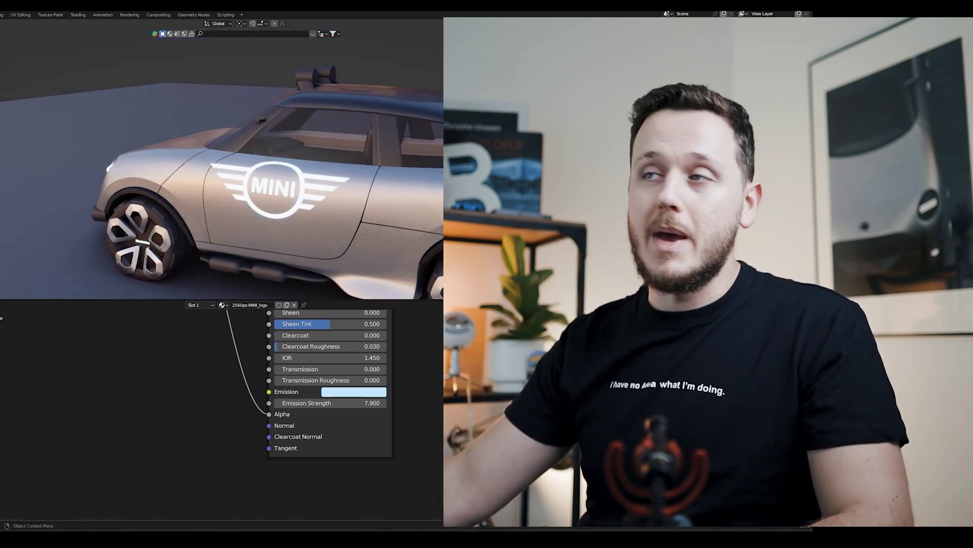